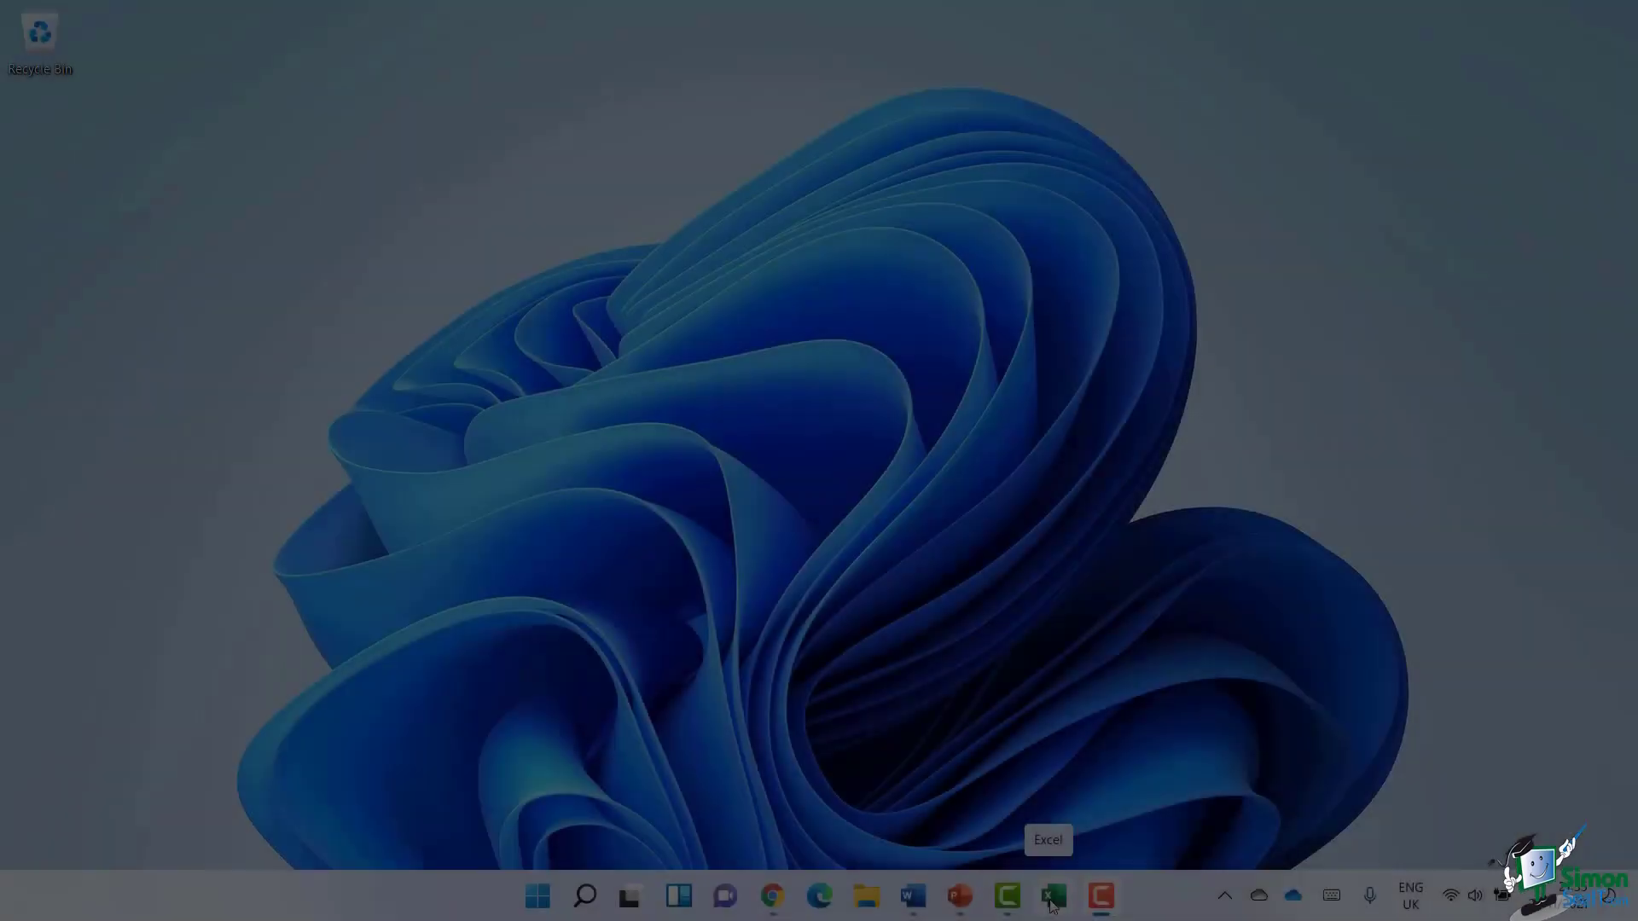
Step: Launch Excel from the taskbar so the Home start screen shows templates and recent files
click(1053, 895)
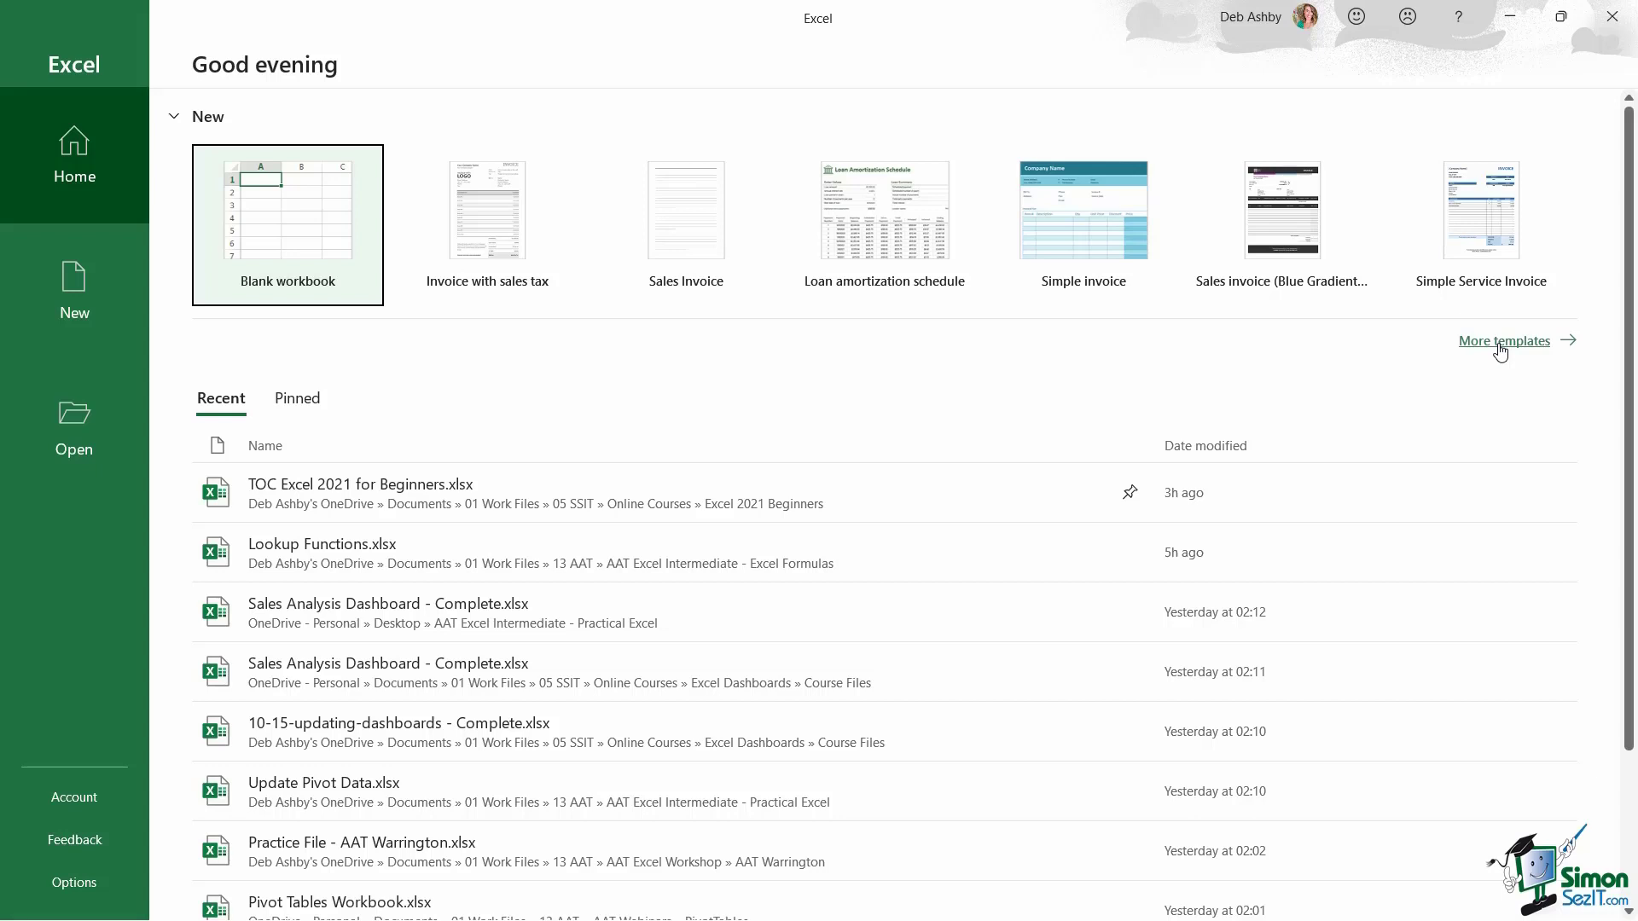
click(300, 399)
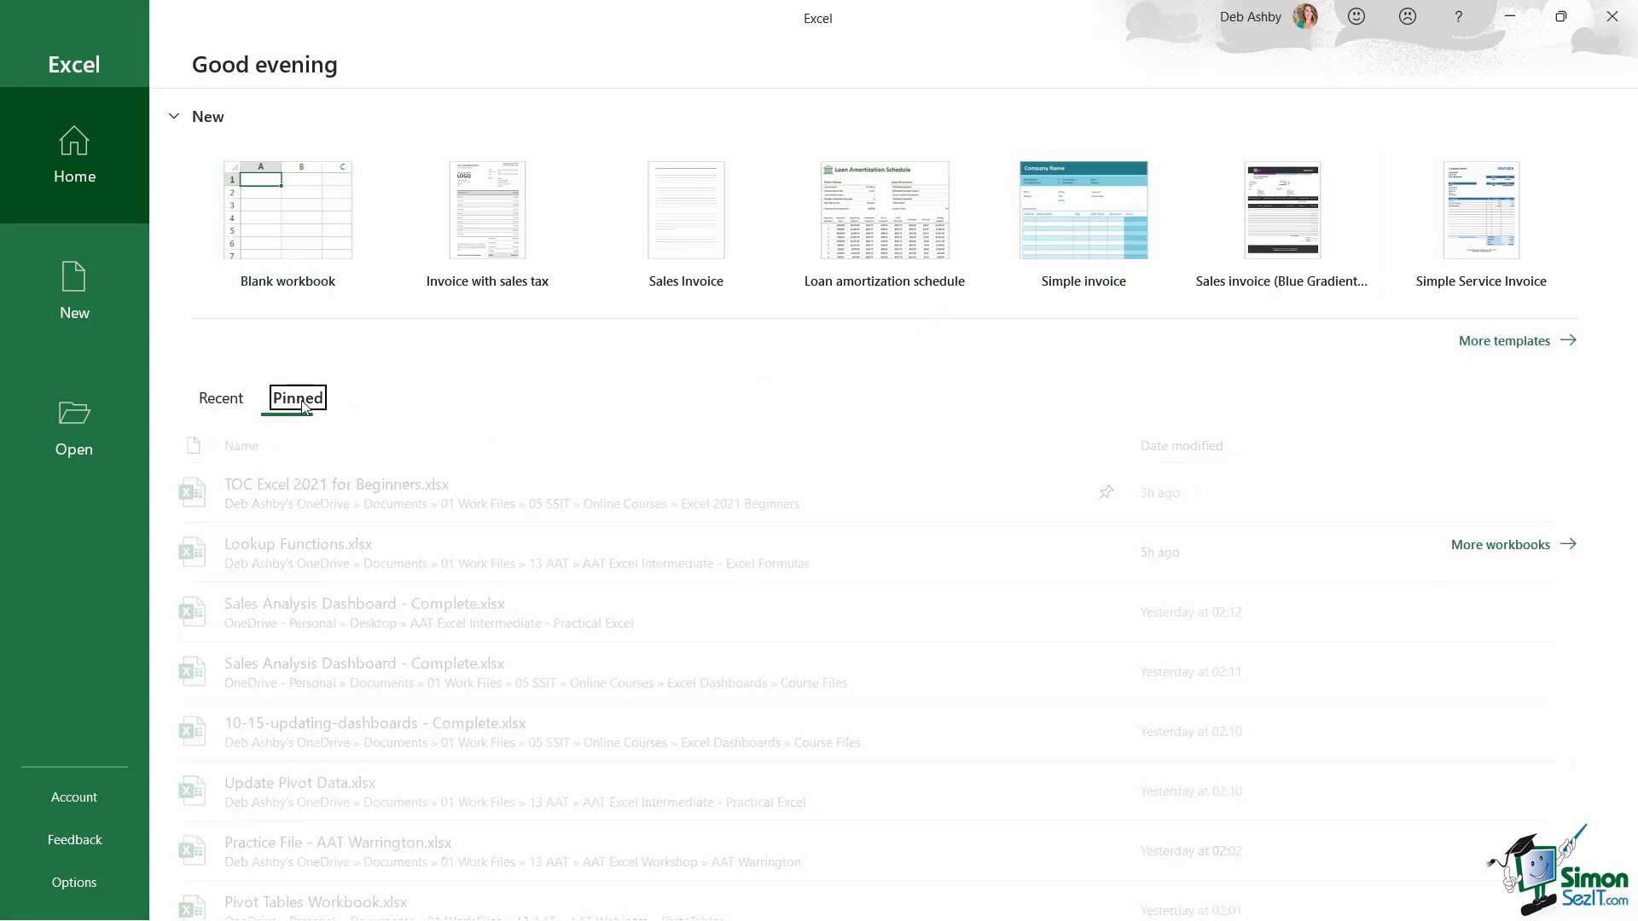
click(221, 399)
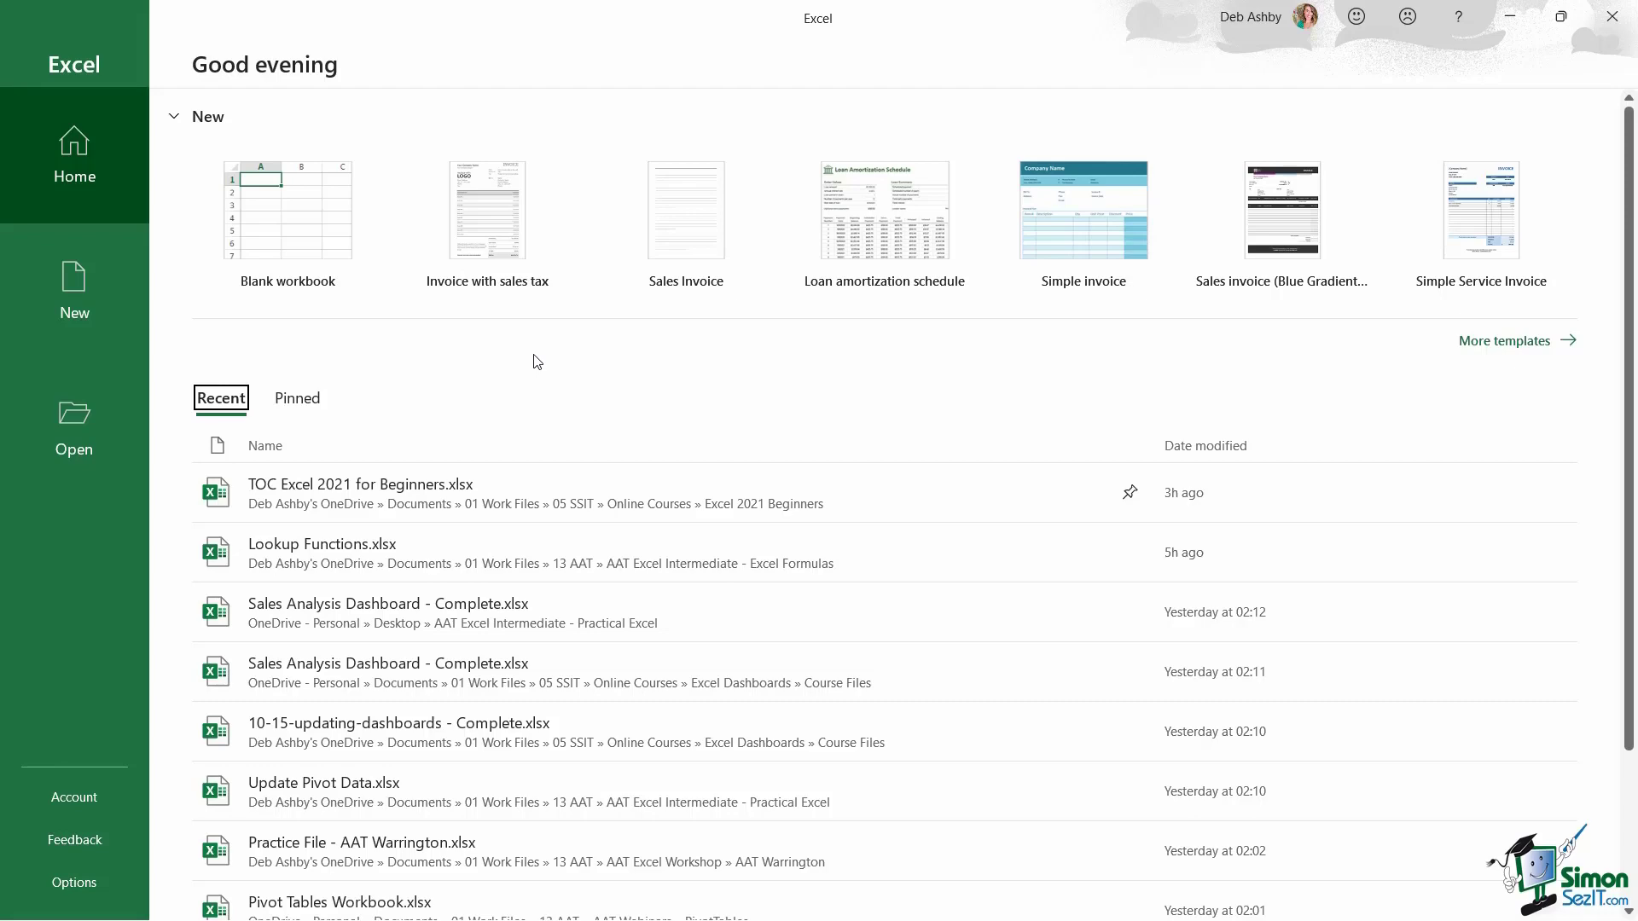
scroll(473, 504, down, 2)
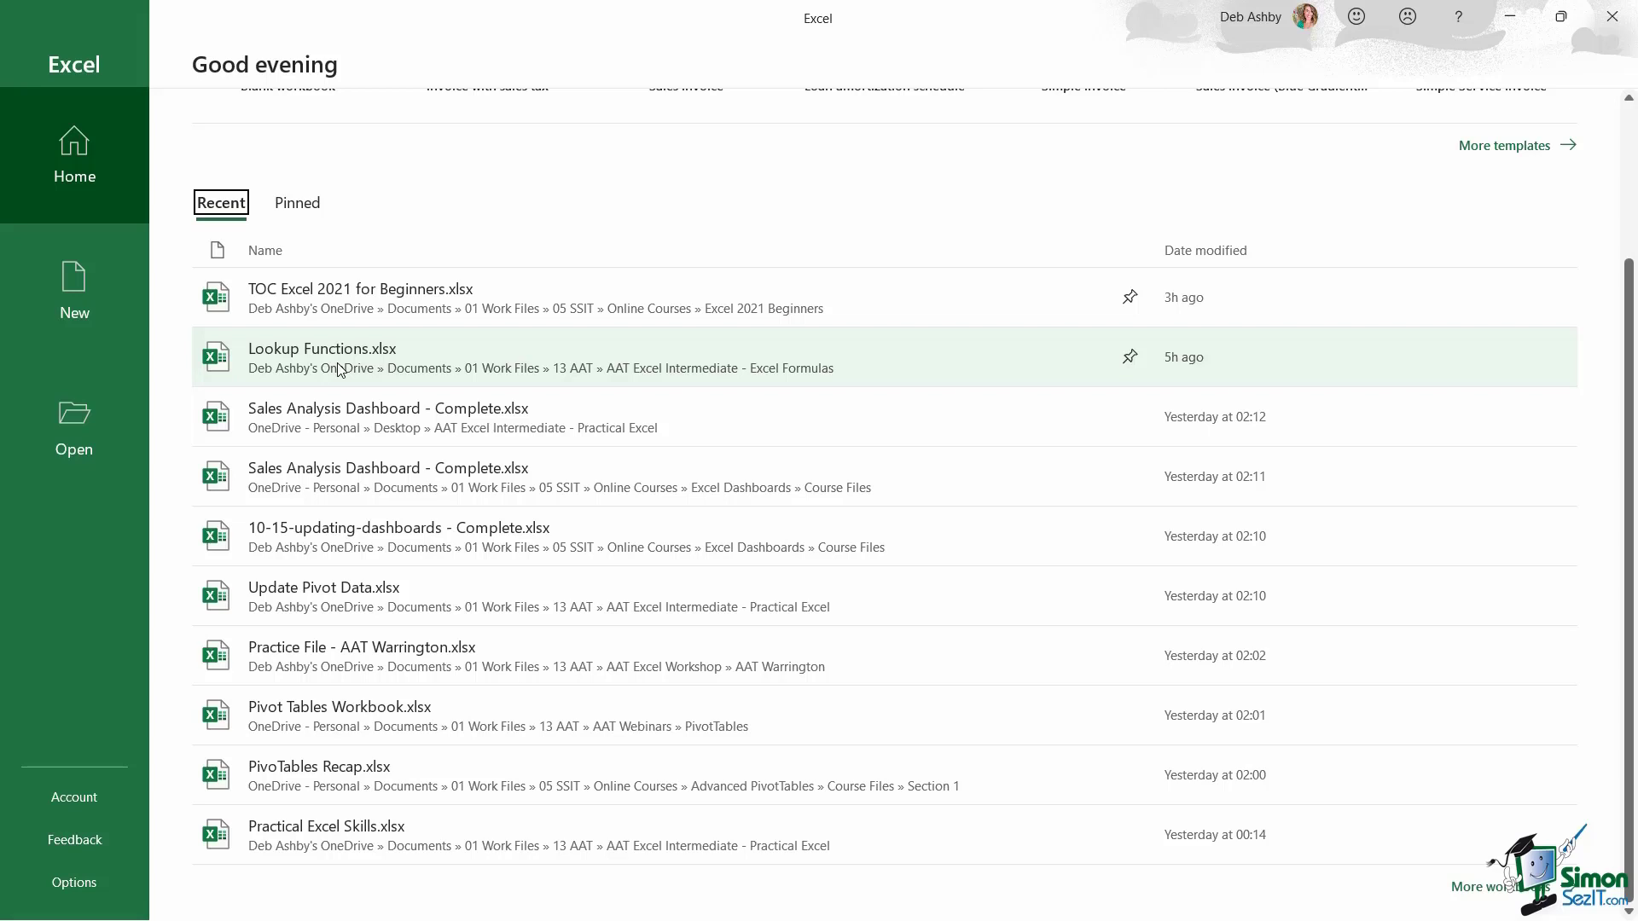
Step: Pin Lookup Functions.xlsx, confirm it appears under Pinned, then return to the Recent list
click(1130, 359)
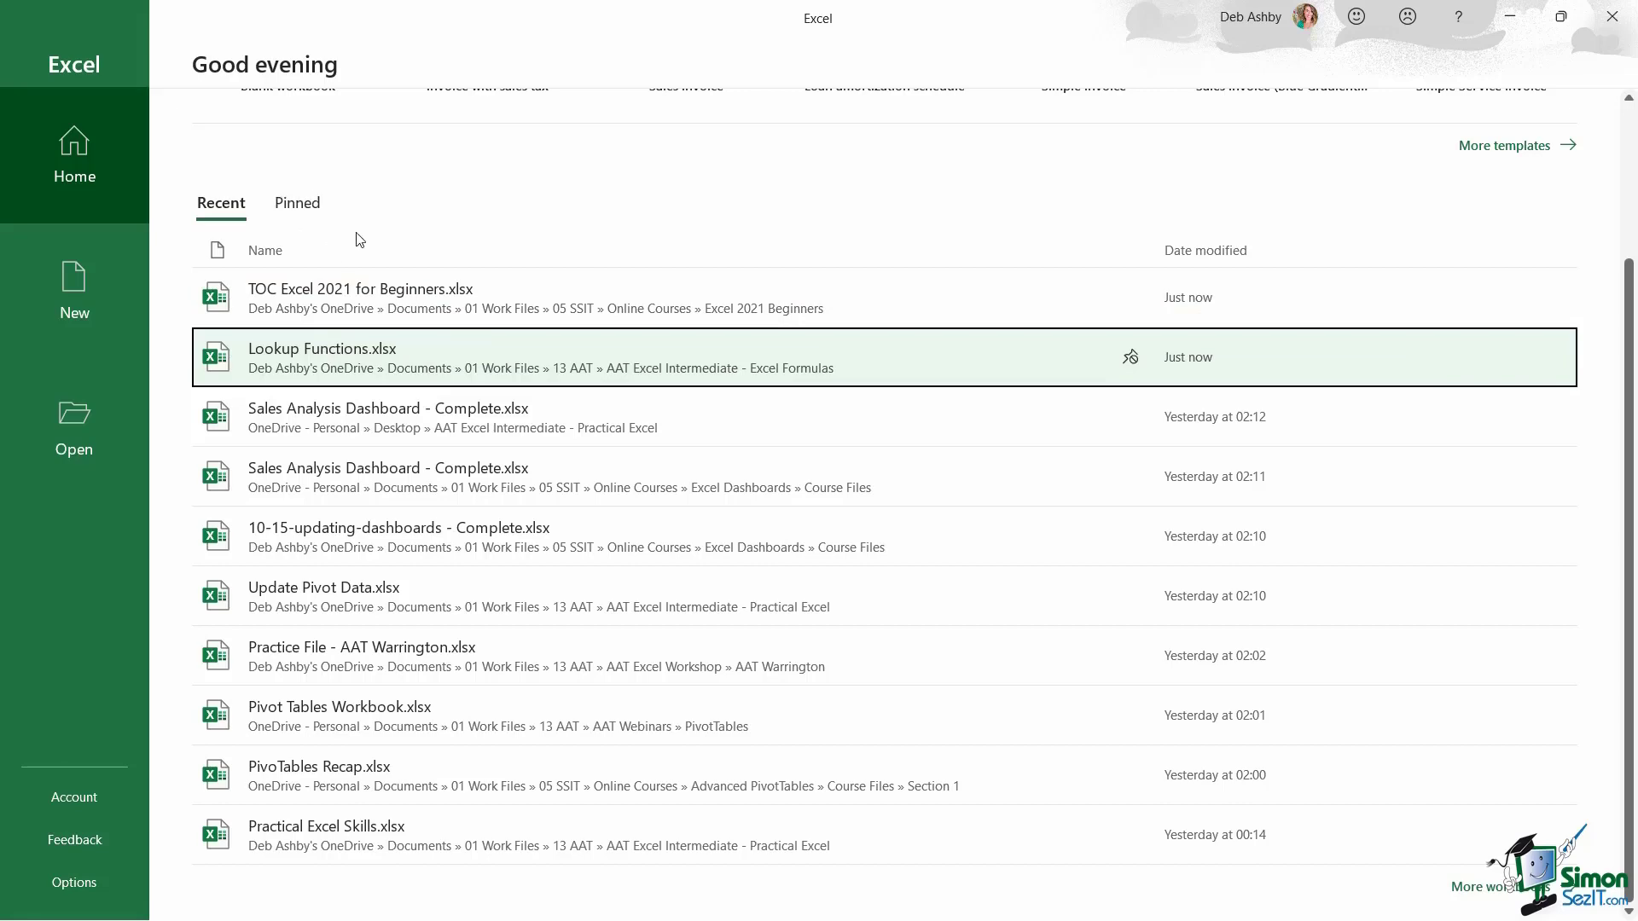
click(298, 207)
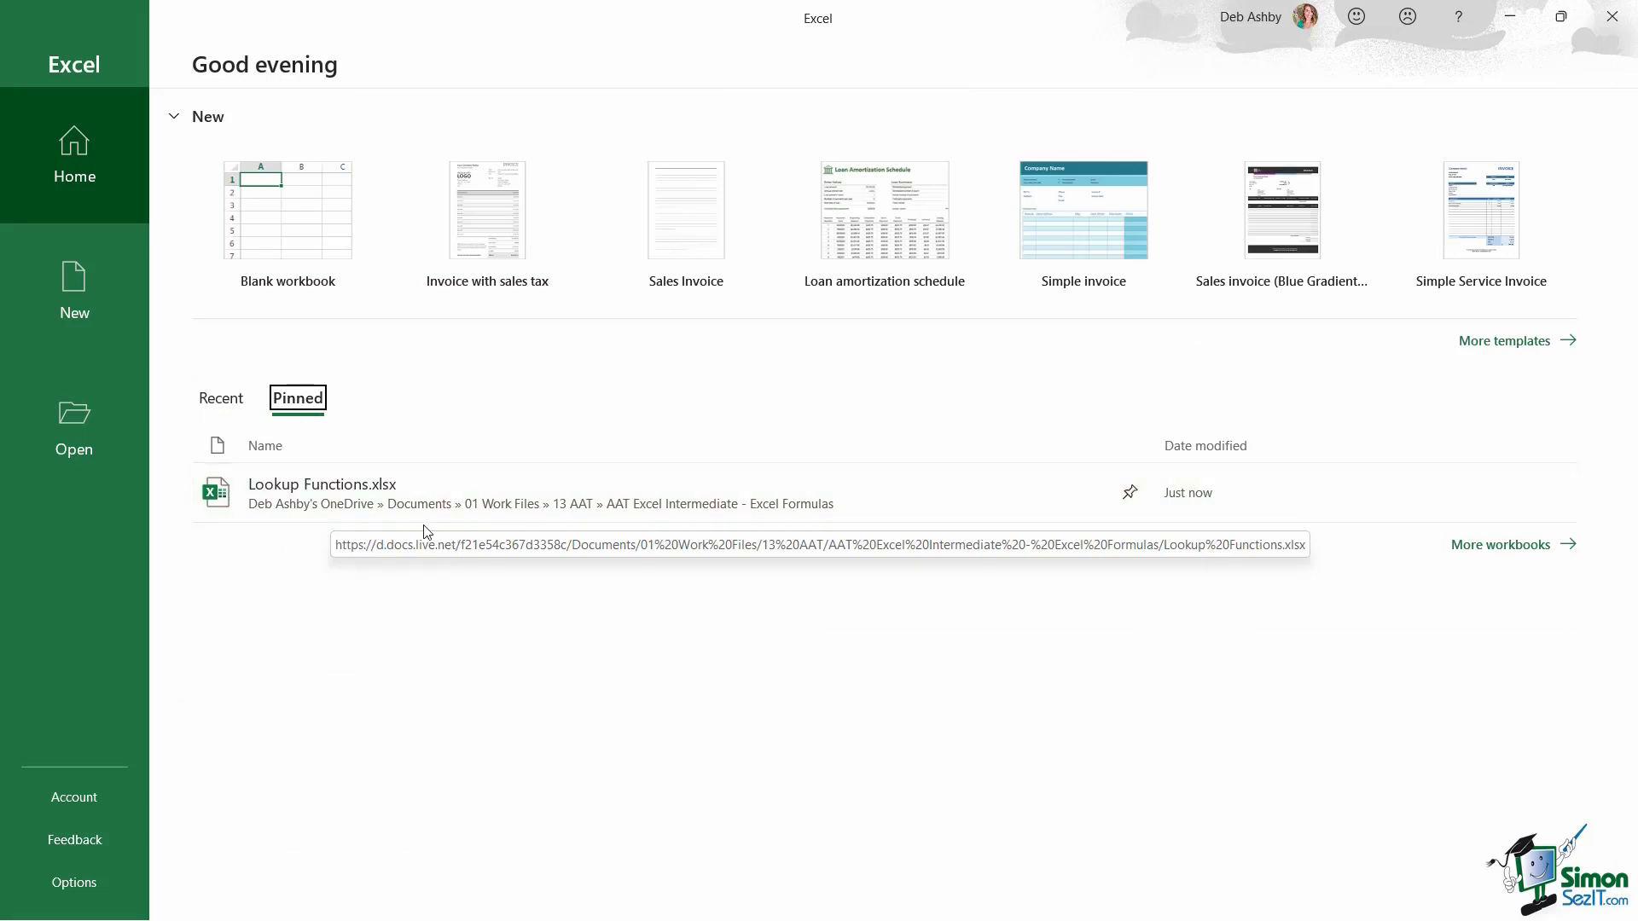
click(224, 399)
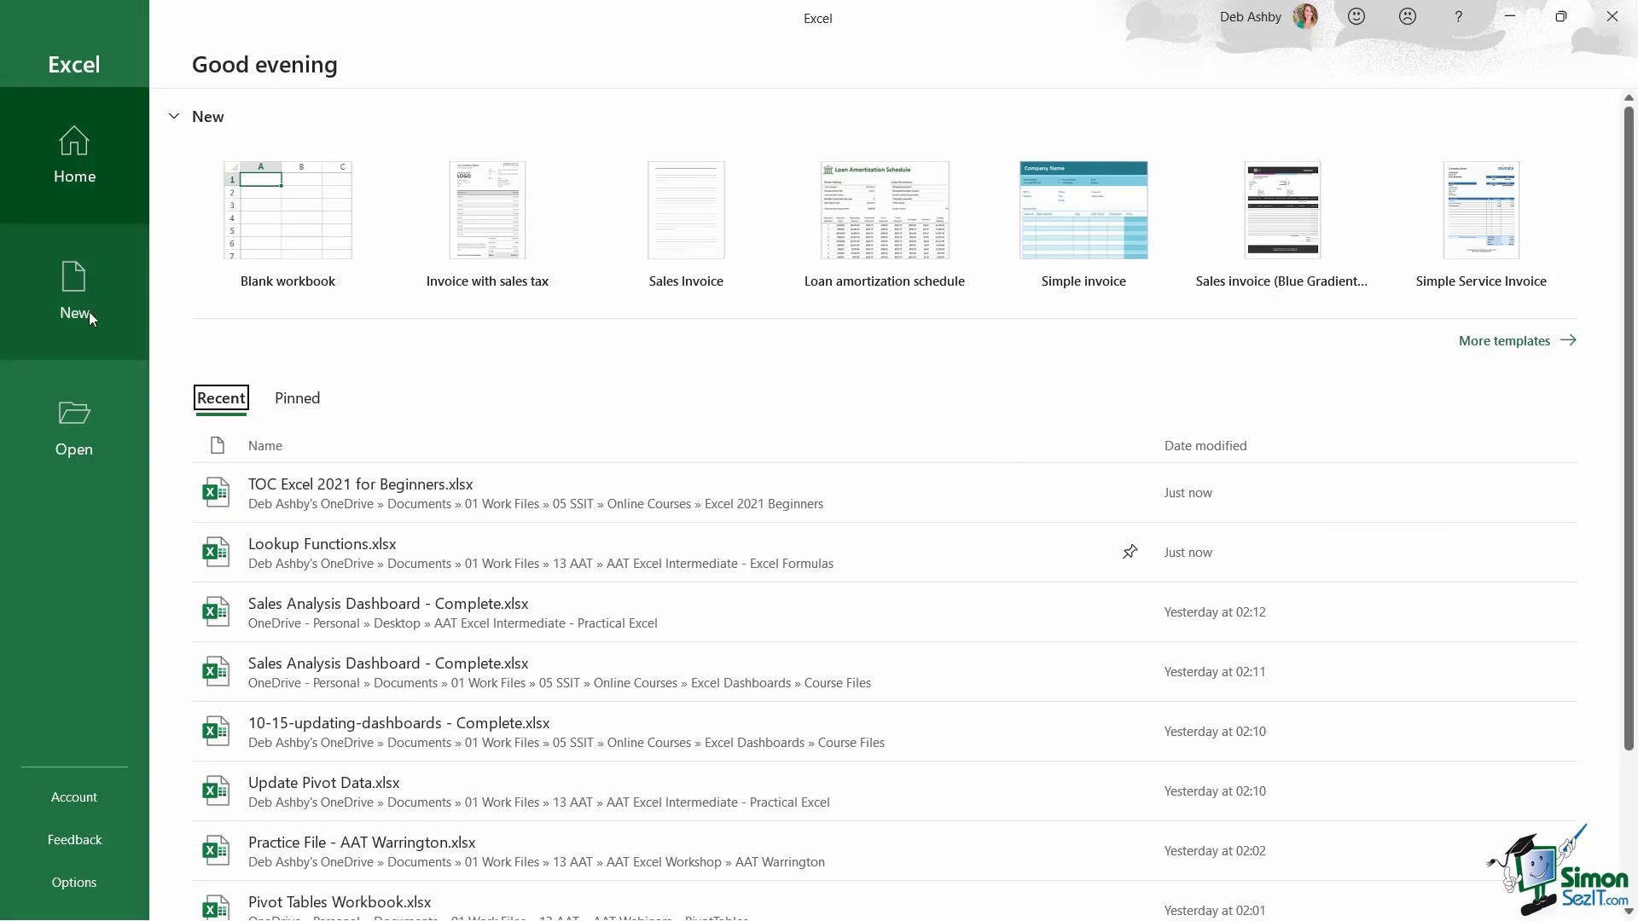
Step: Go to the New page and scroll down to the Office templates and tutorials
click(66, 294)
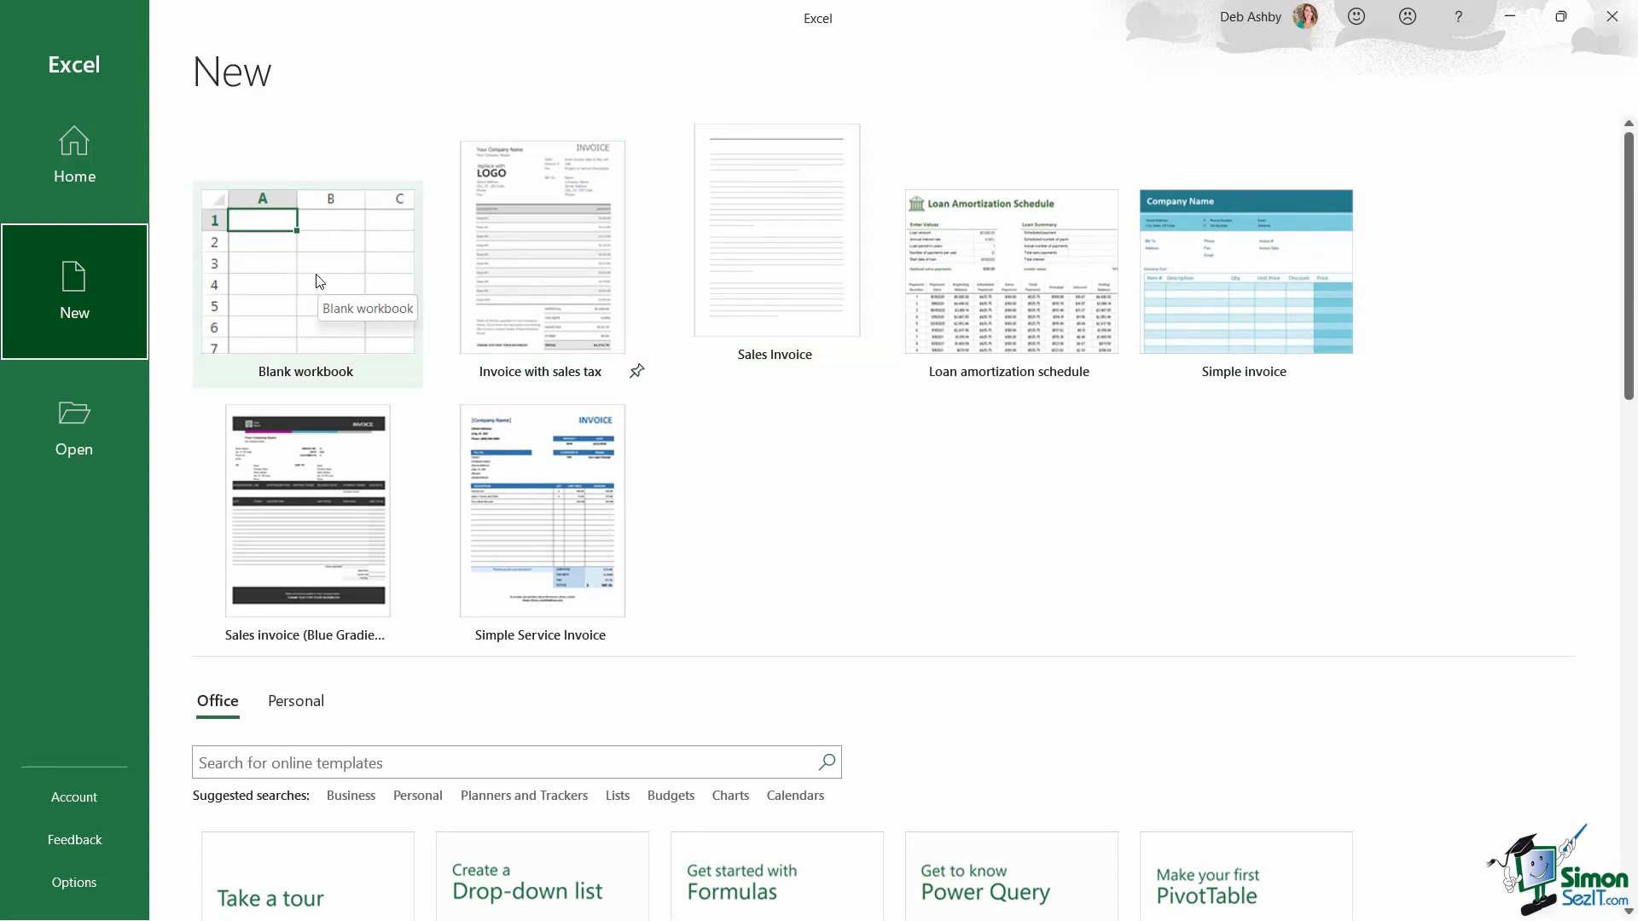
click(93, 166)
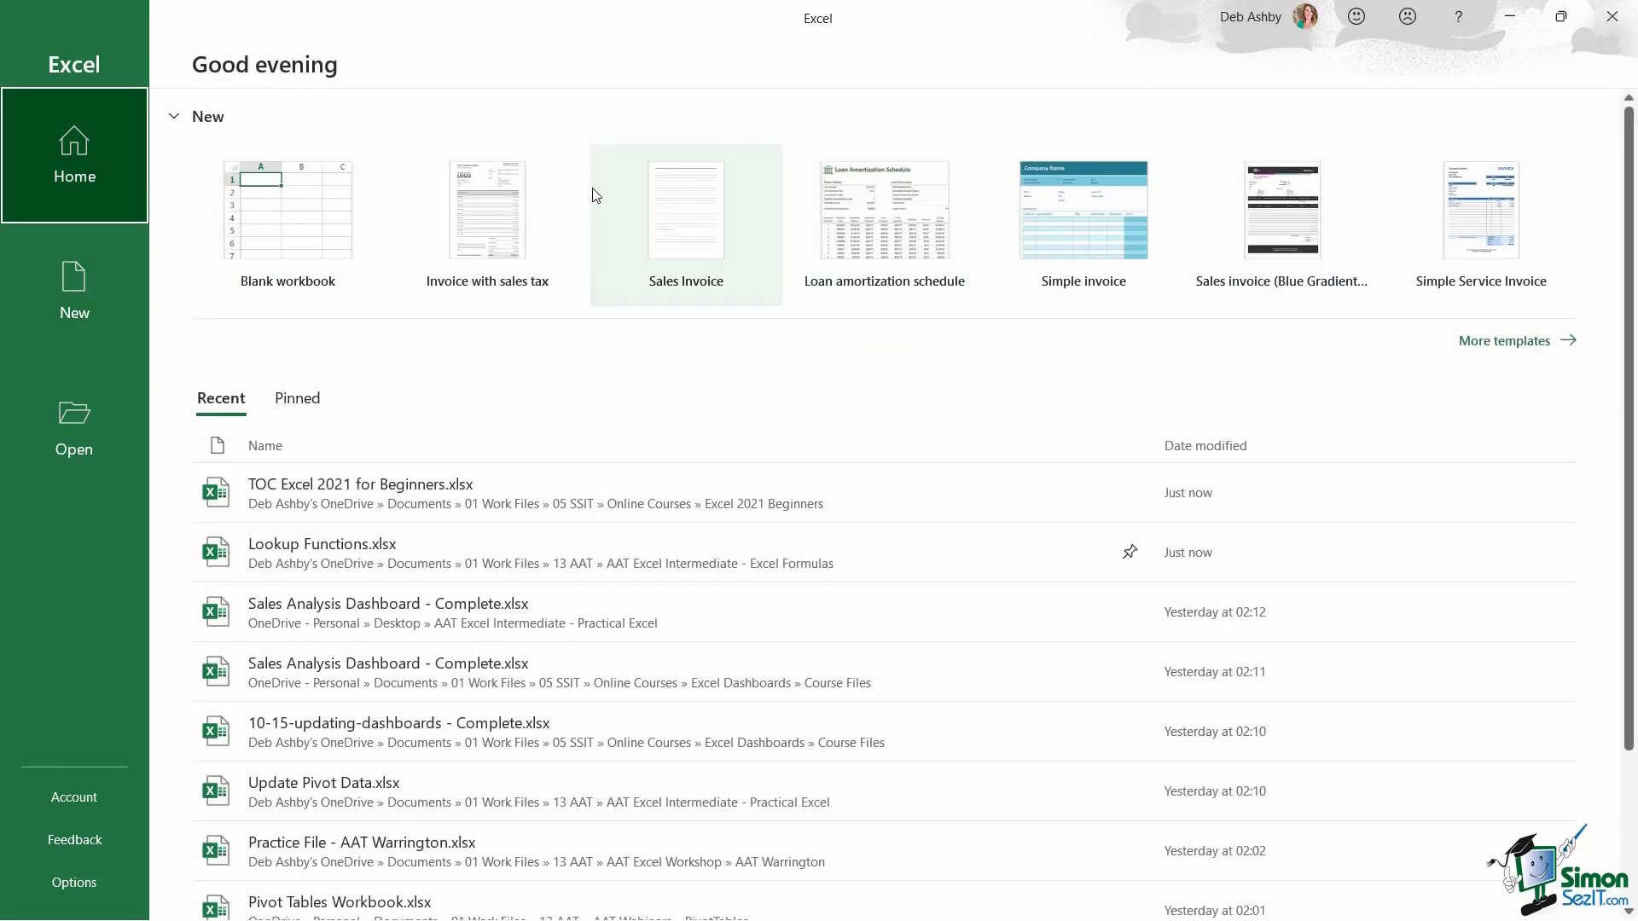
click(84, 305)
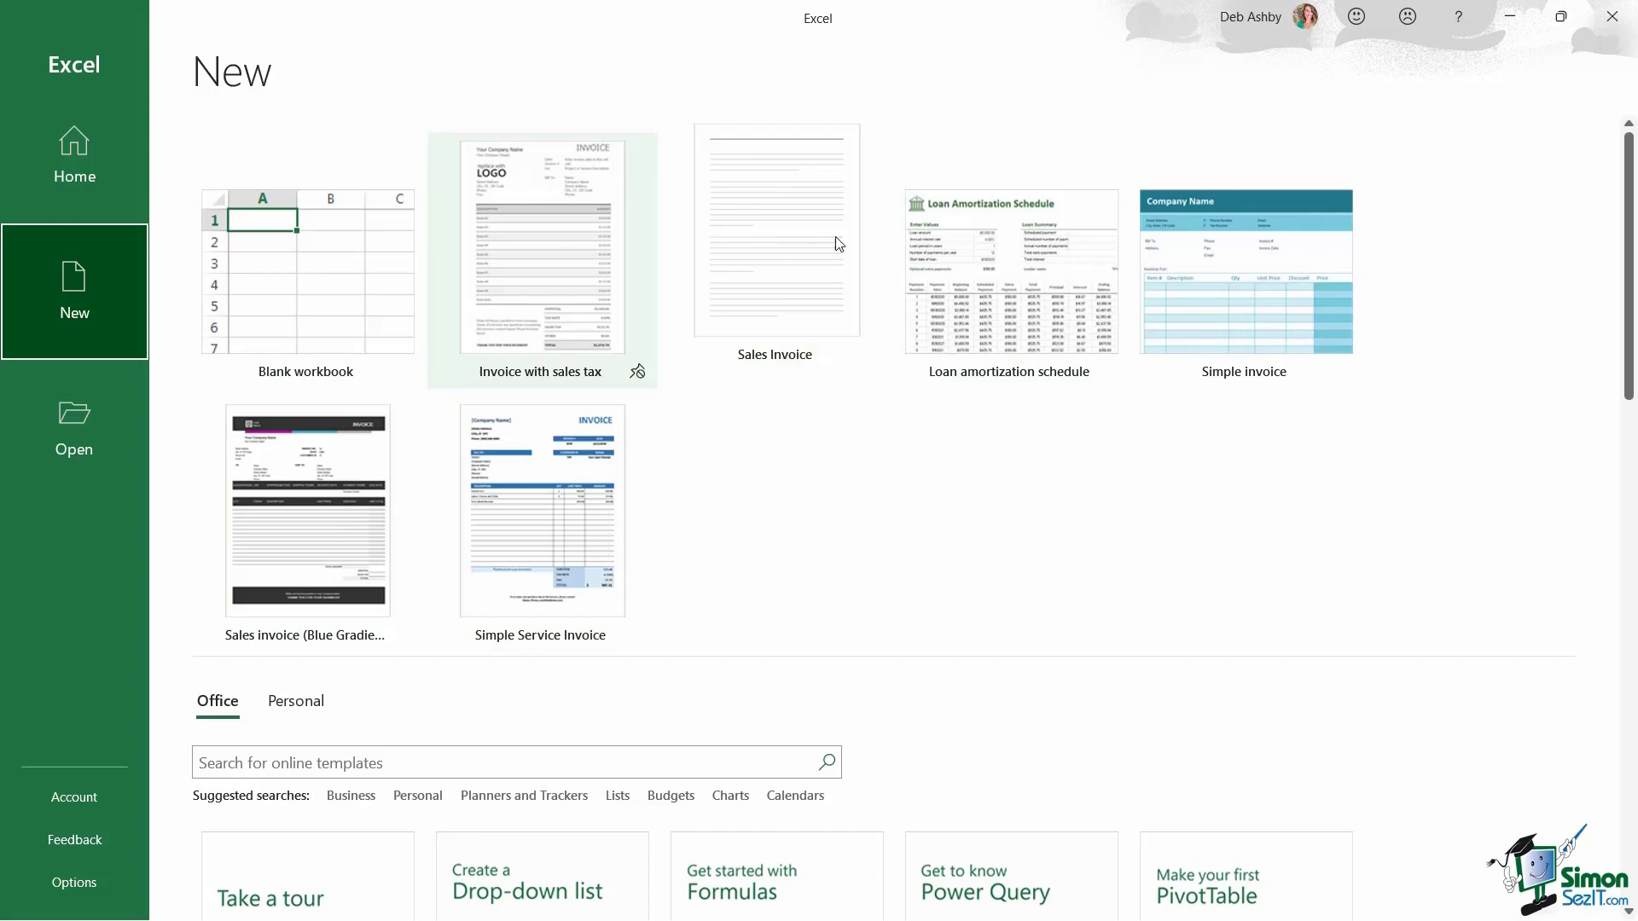
scroll(1224, 319, down, 5)
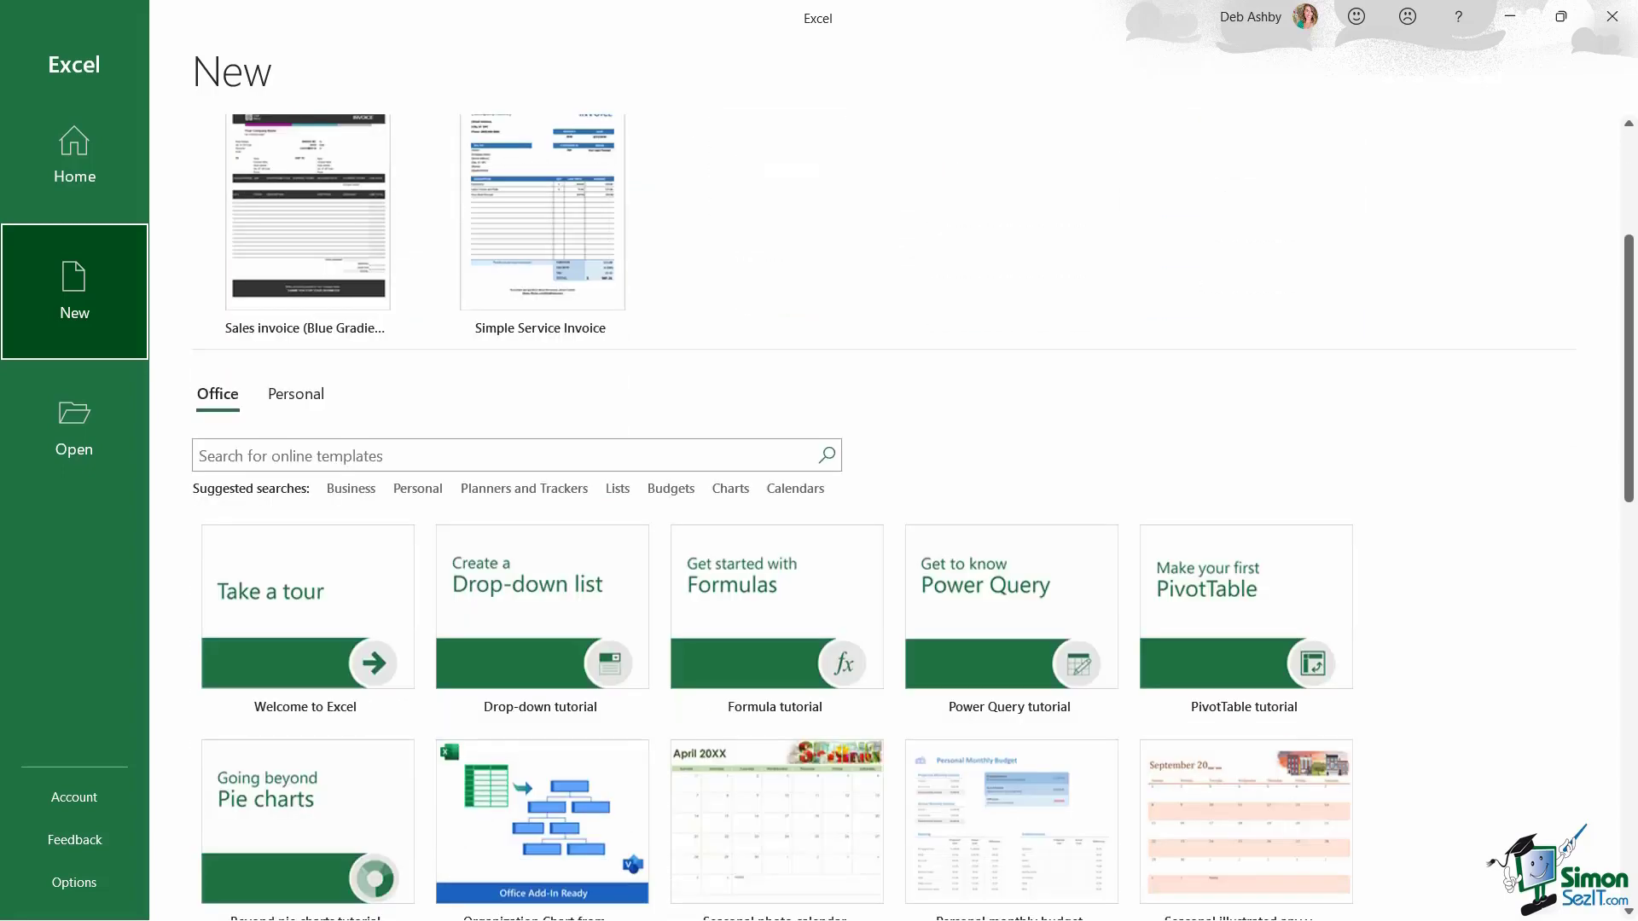
scroll(914, 516, down, 1)
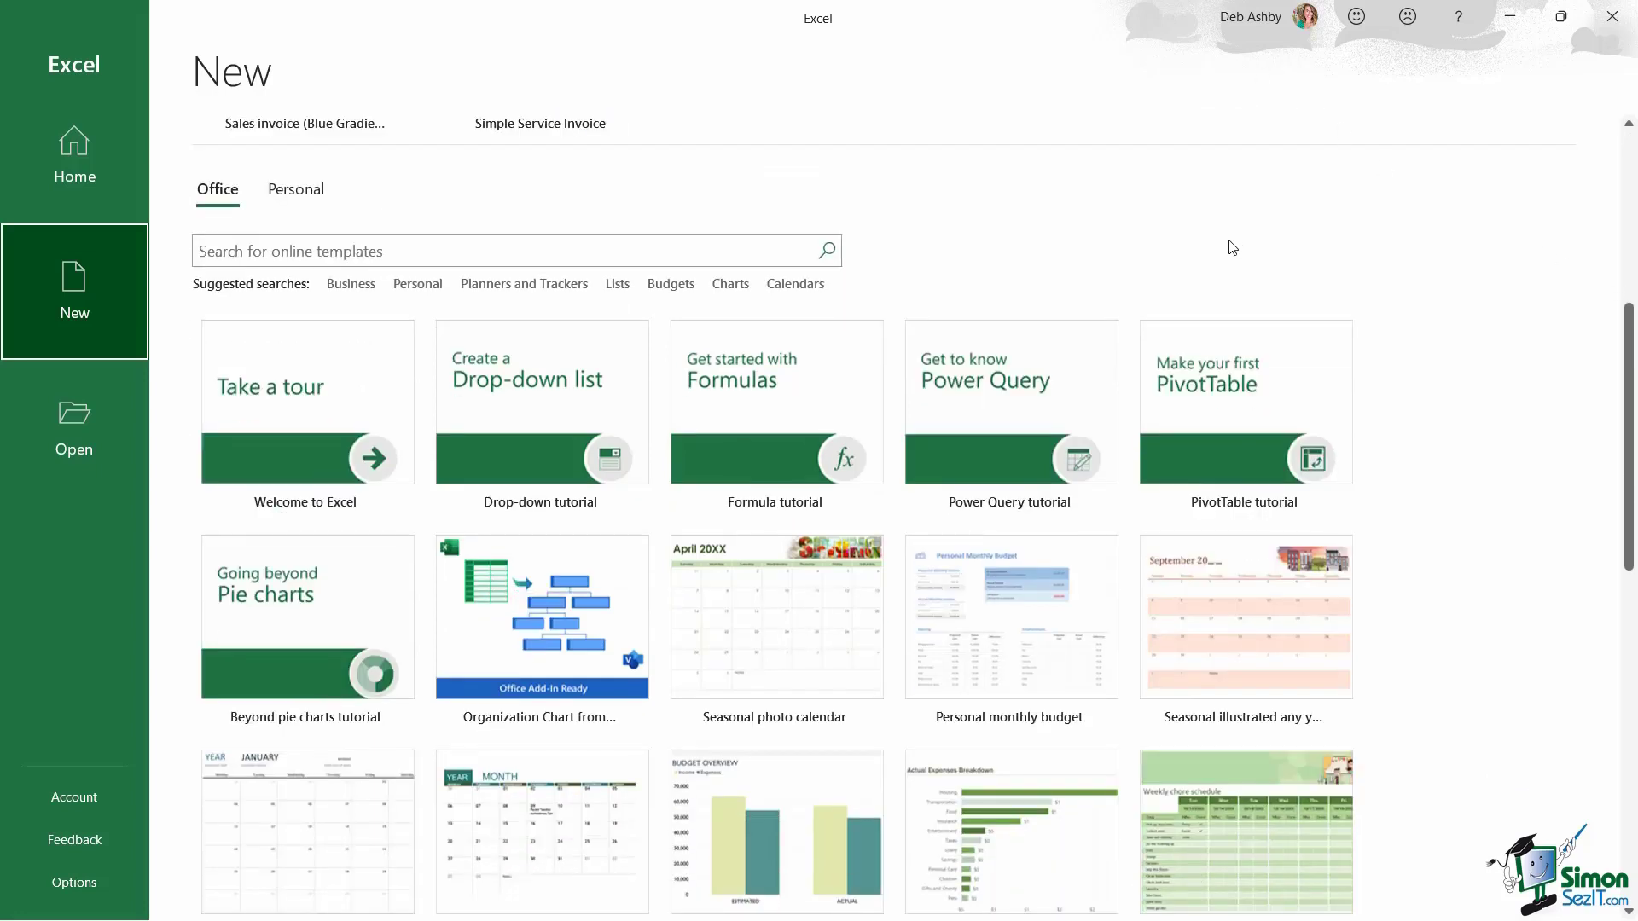
click(299, 190)
click(217, 695)
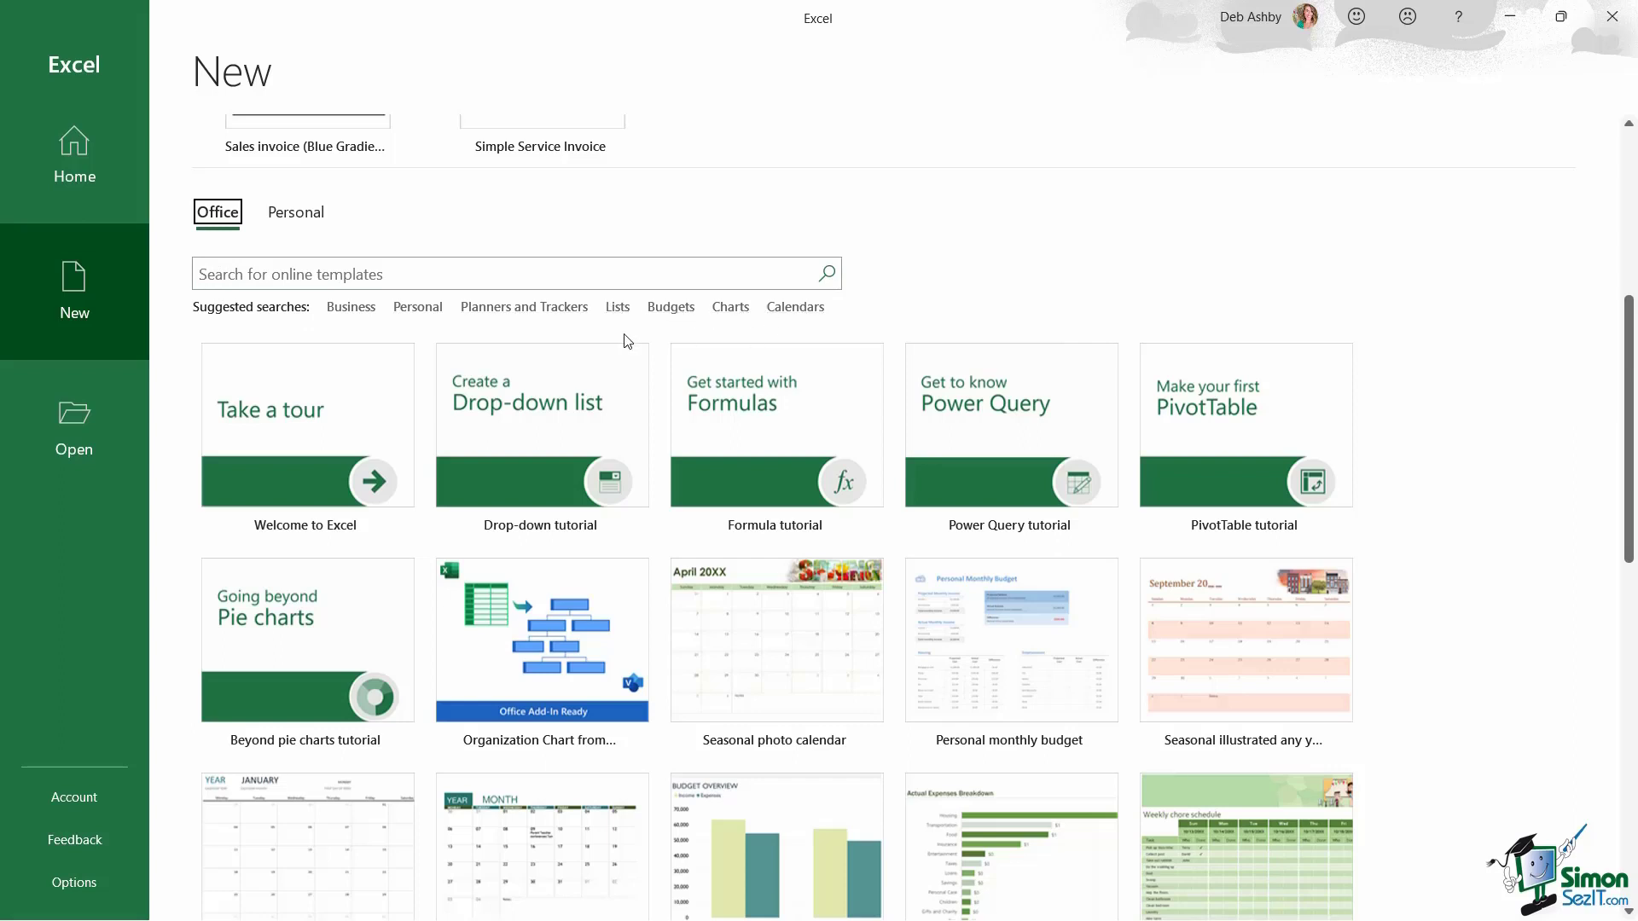
click(673, 316)
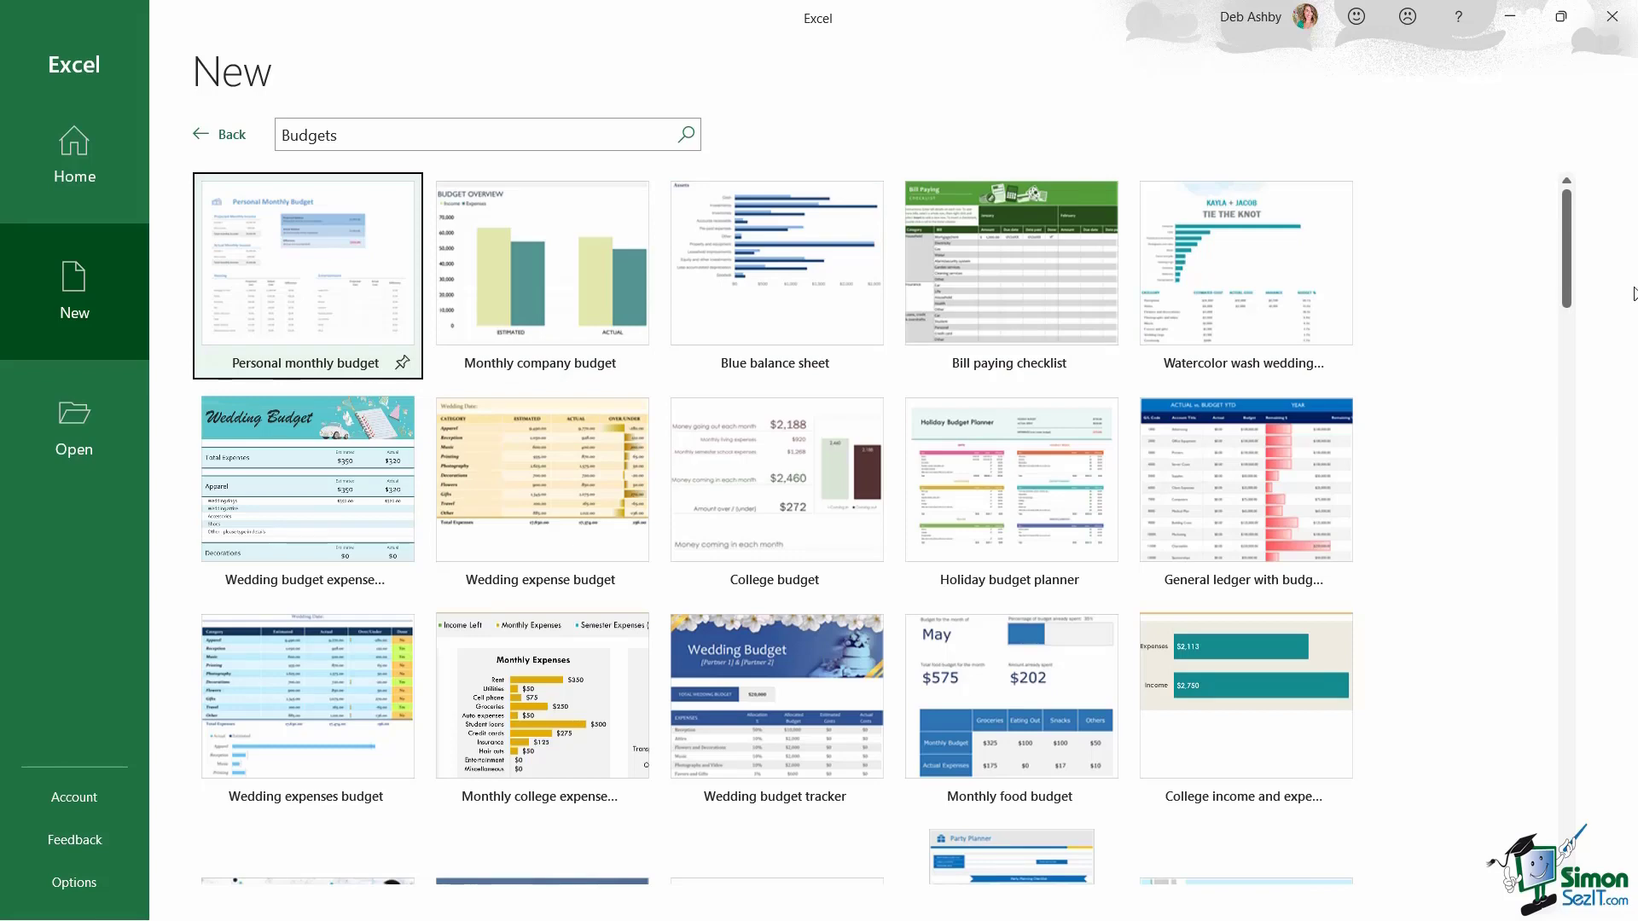
click(228, 137)
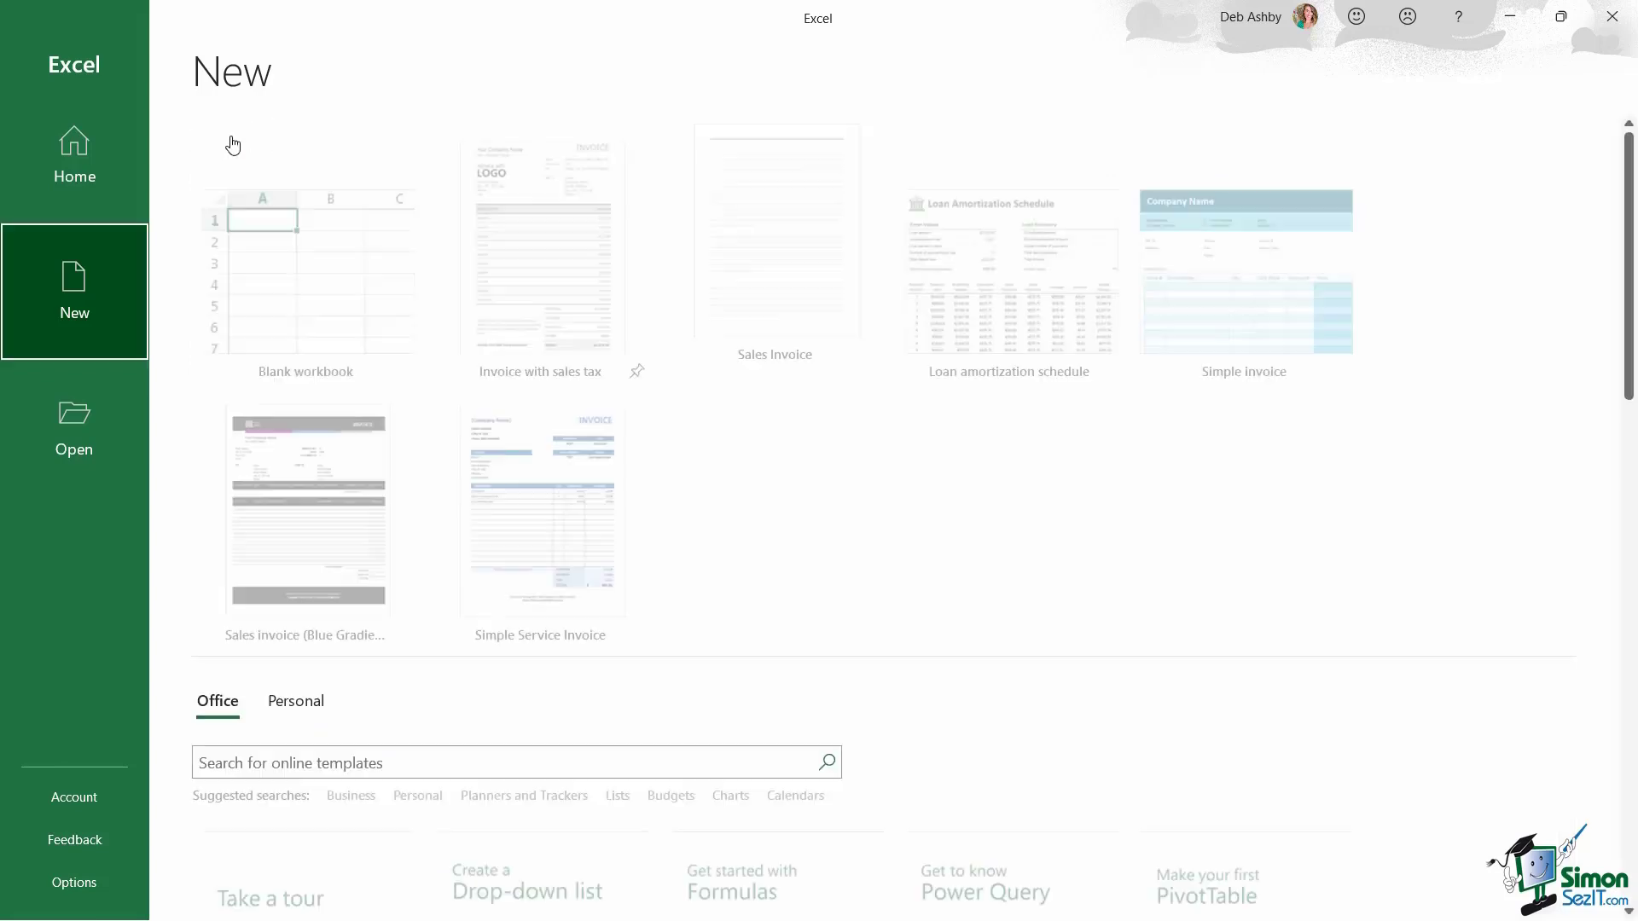
scroll(1097, 215, down, 5)
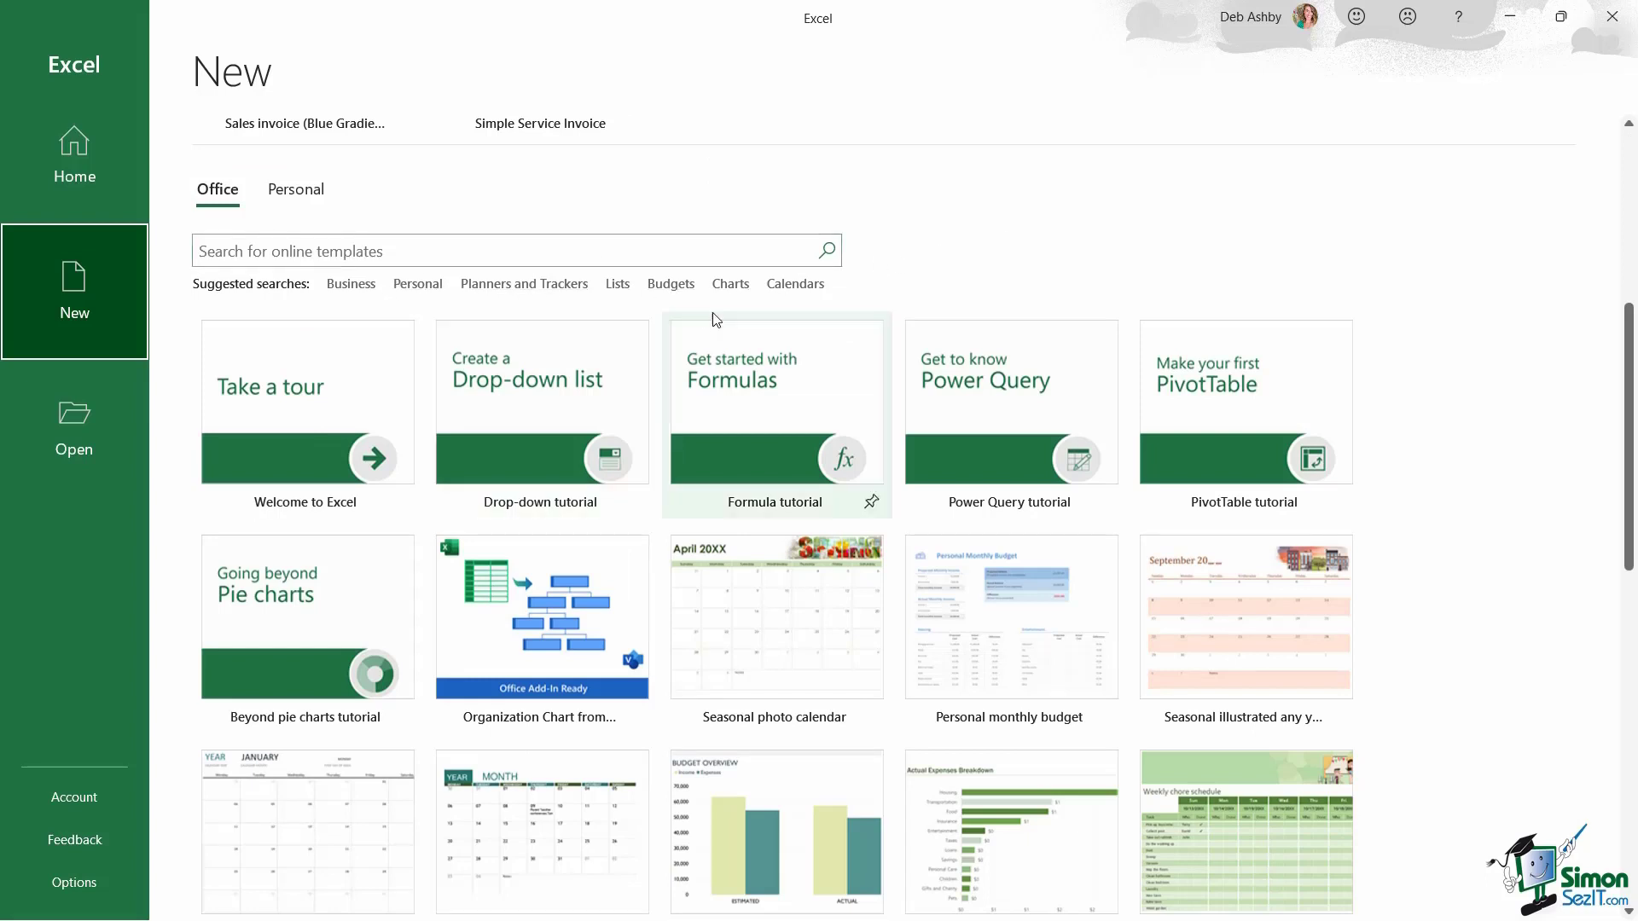
click(212, 252)
text(invoice)
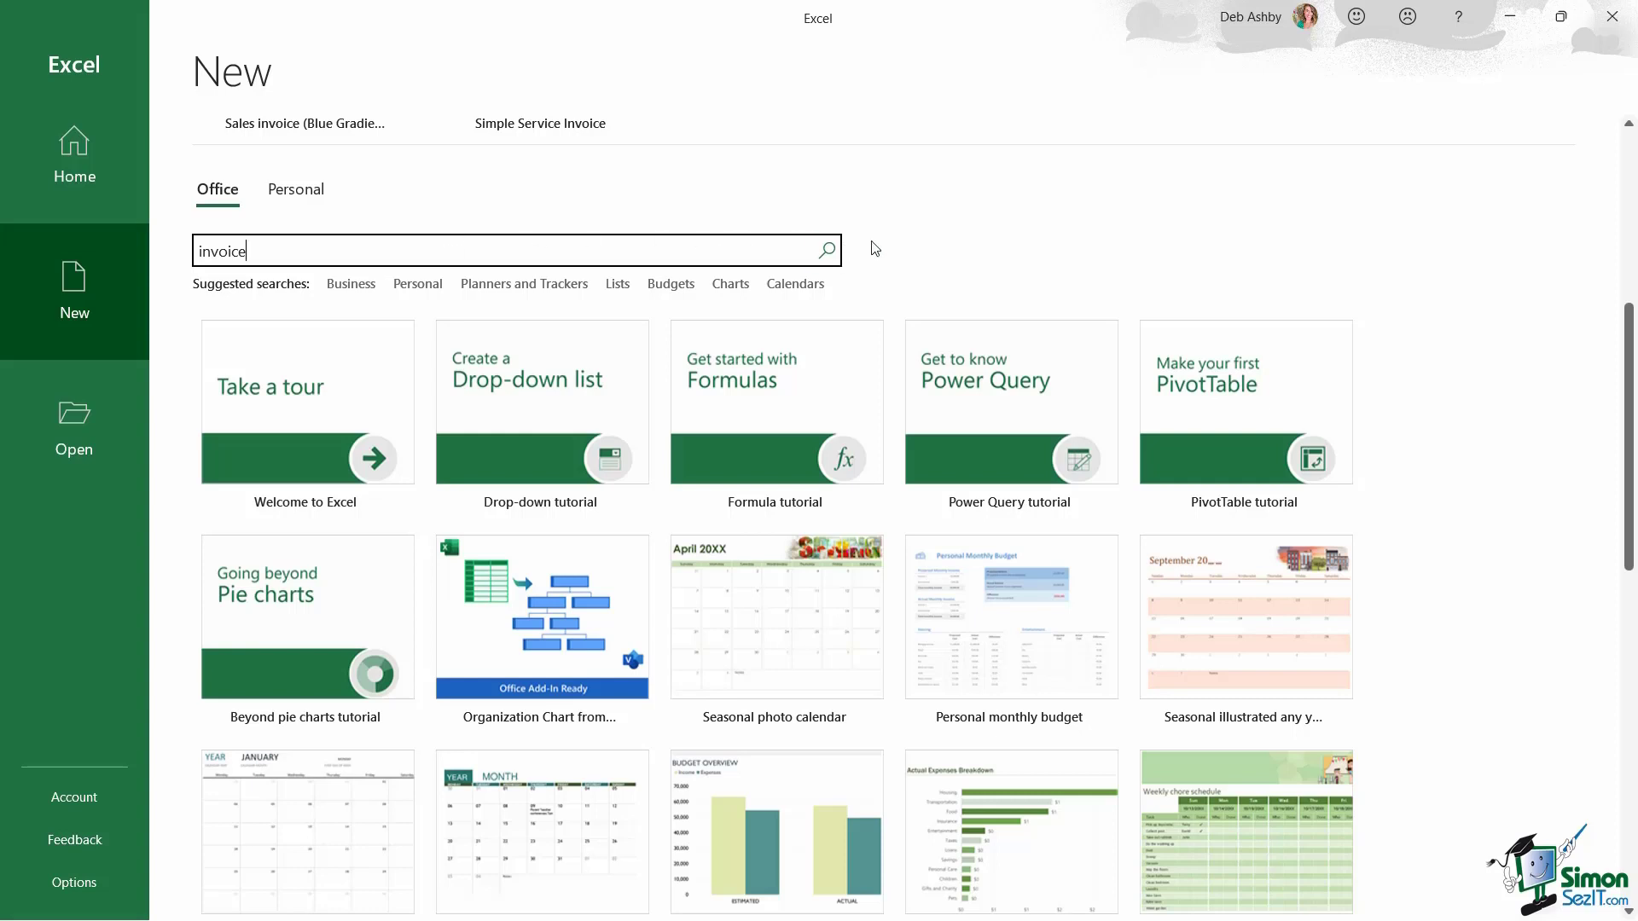
click(827, 253)
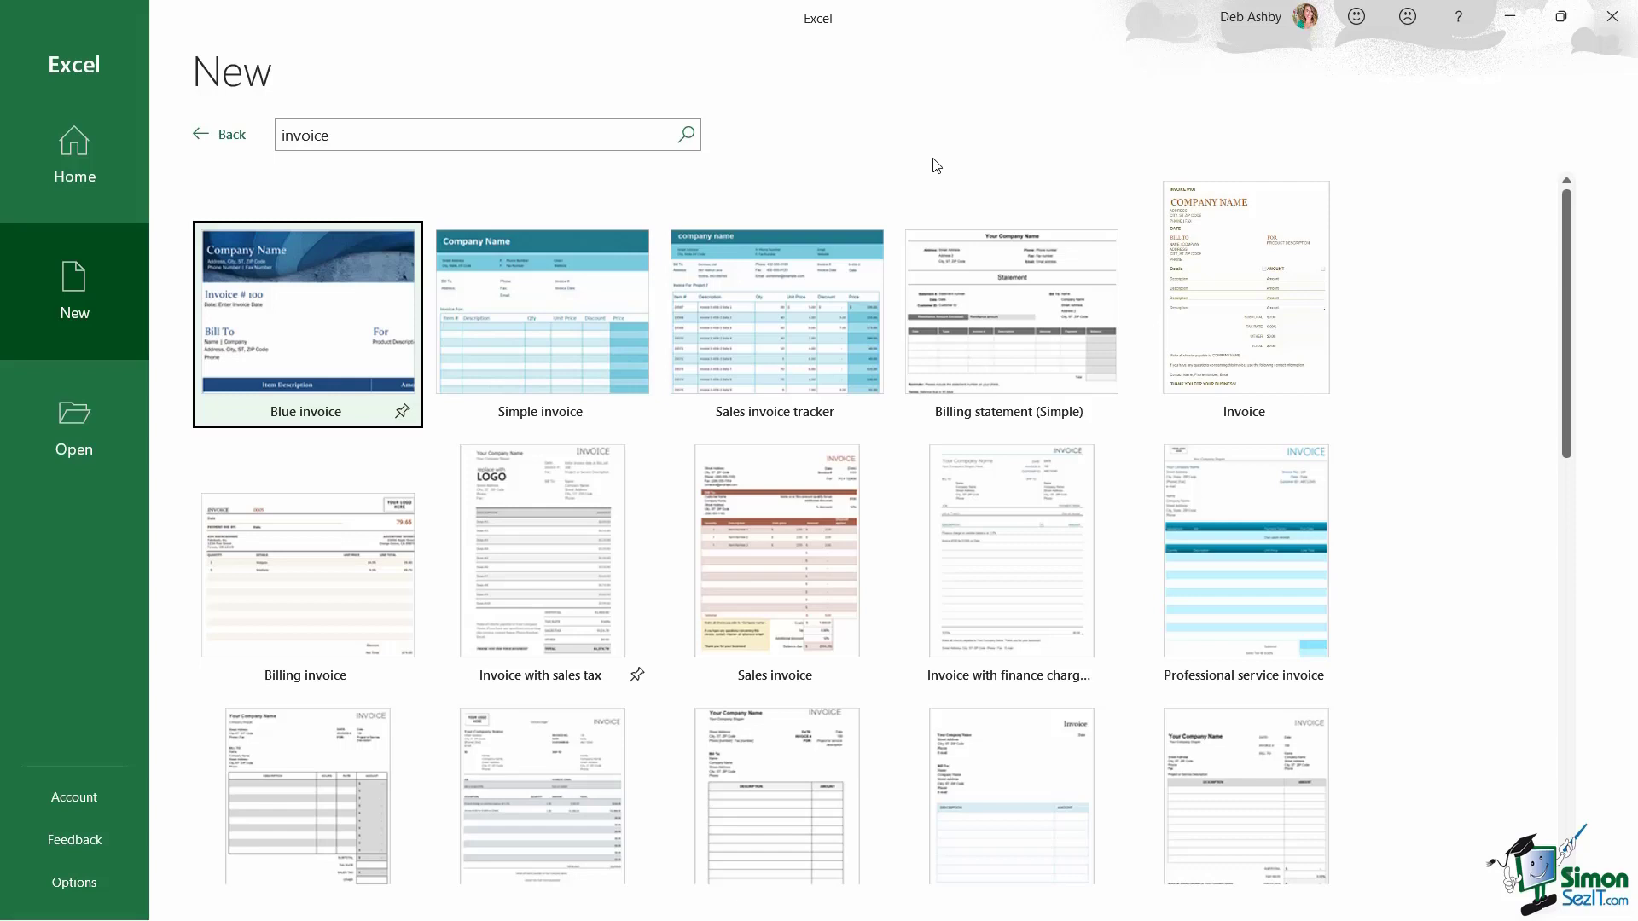
click(229, 138)
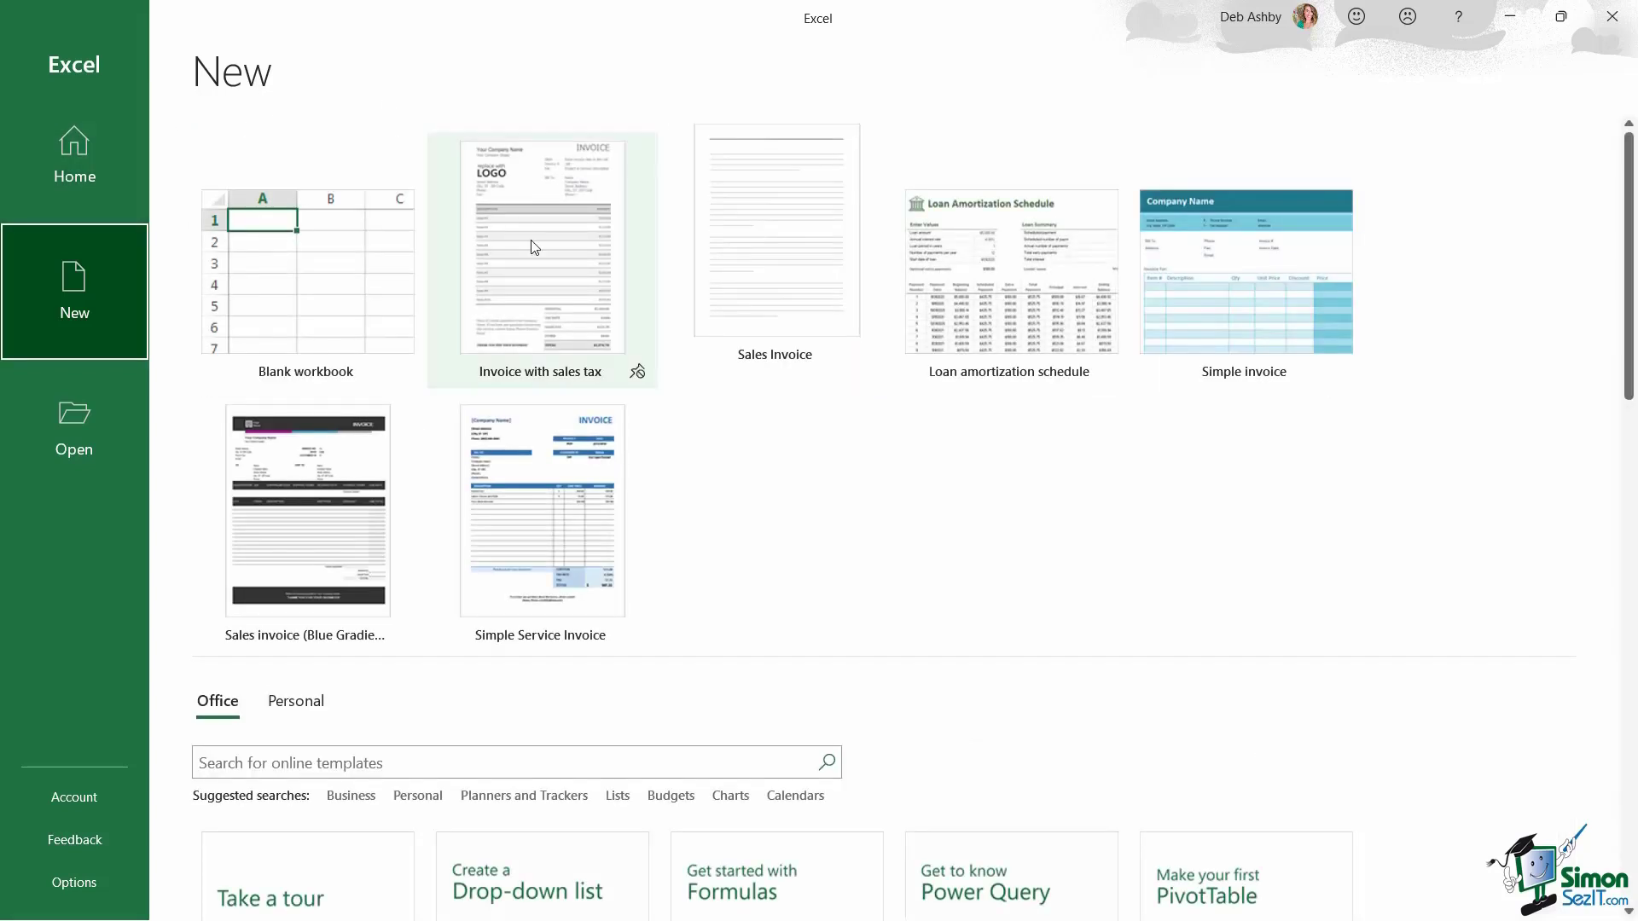
Step: Browse the Personal and Office template tabs, then go to the Open page's recent workbooks
scroll(562, 256, down, 5)
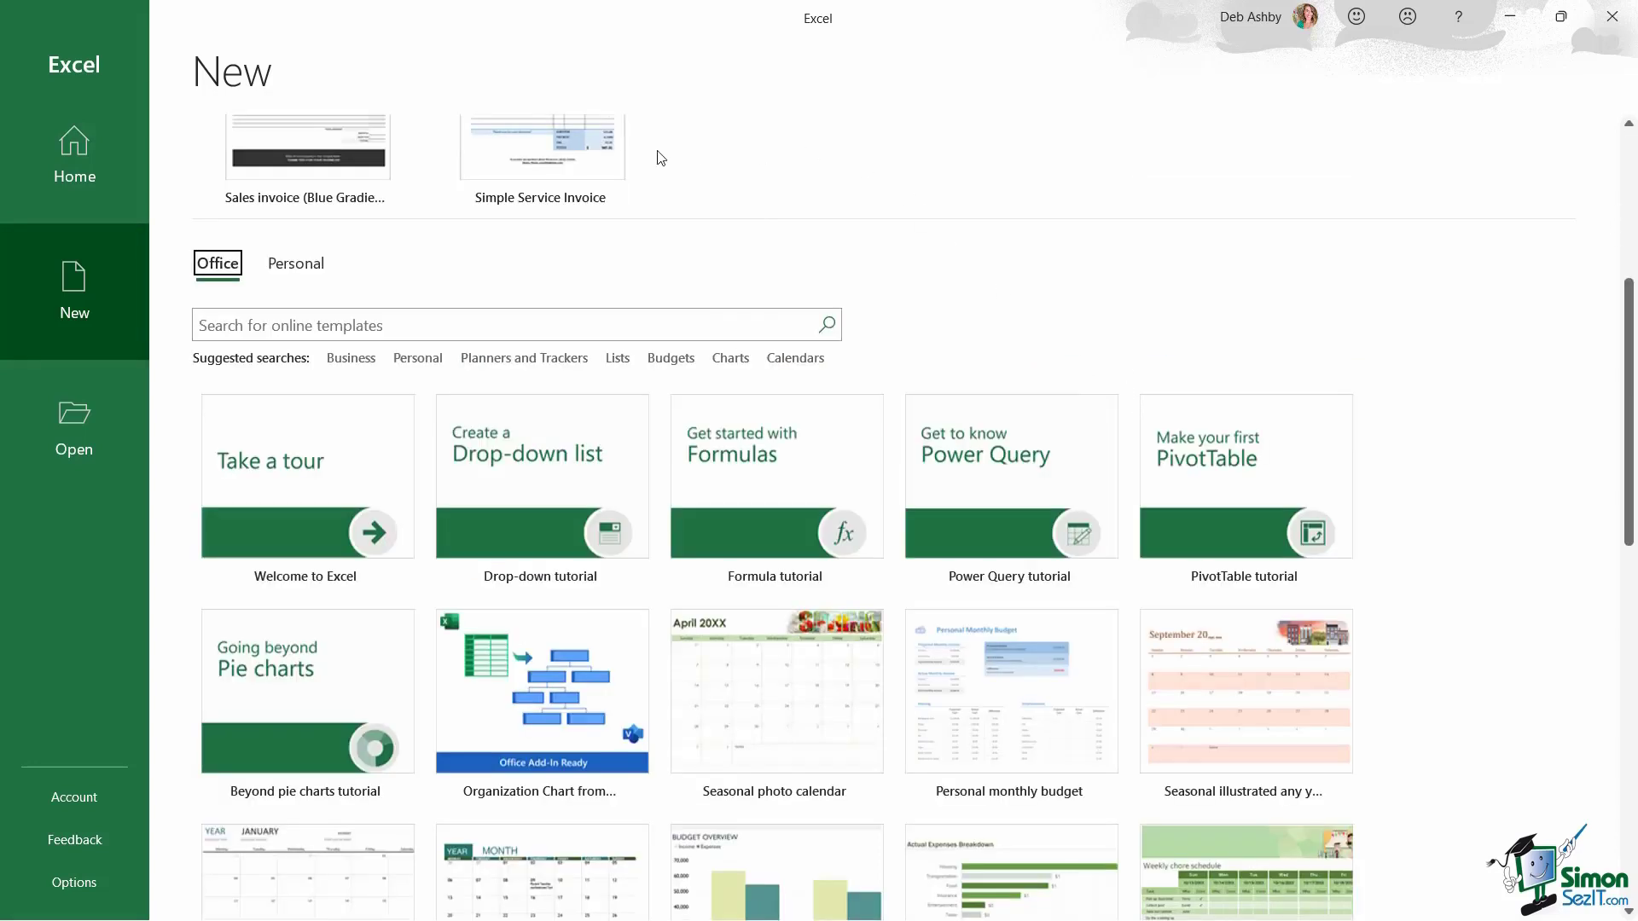
click(293, 272)
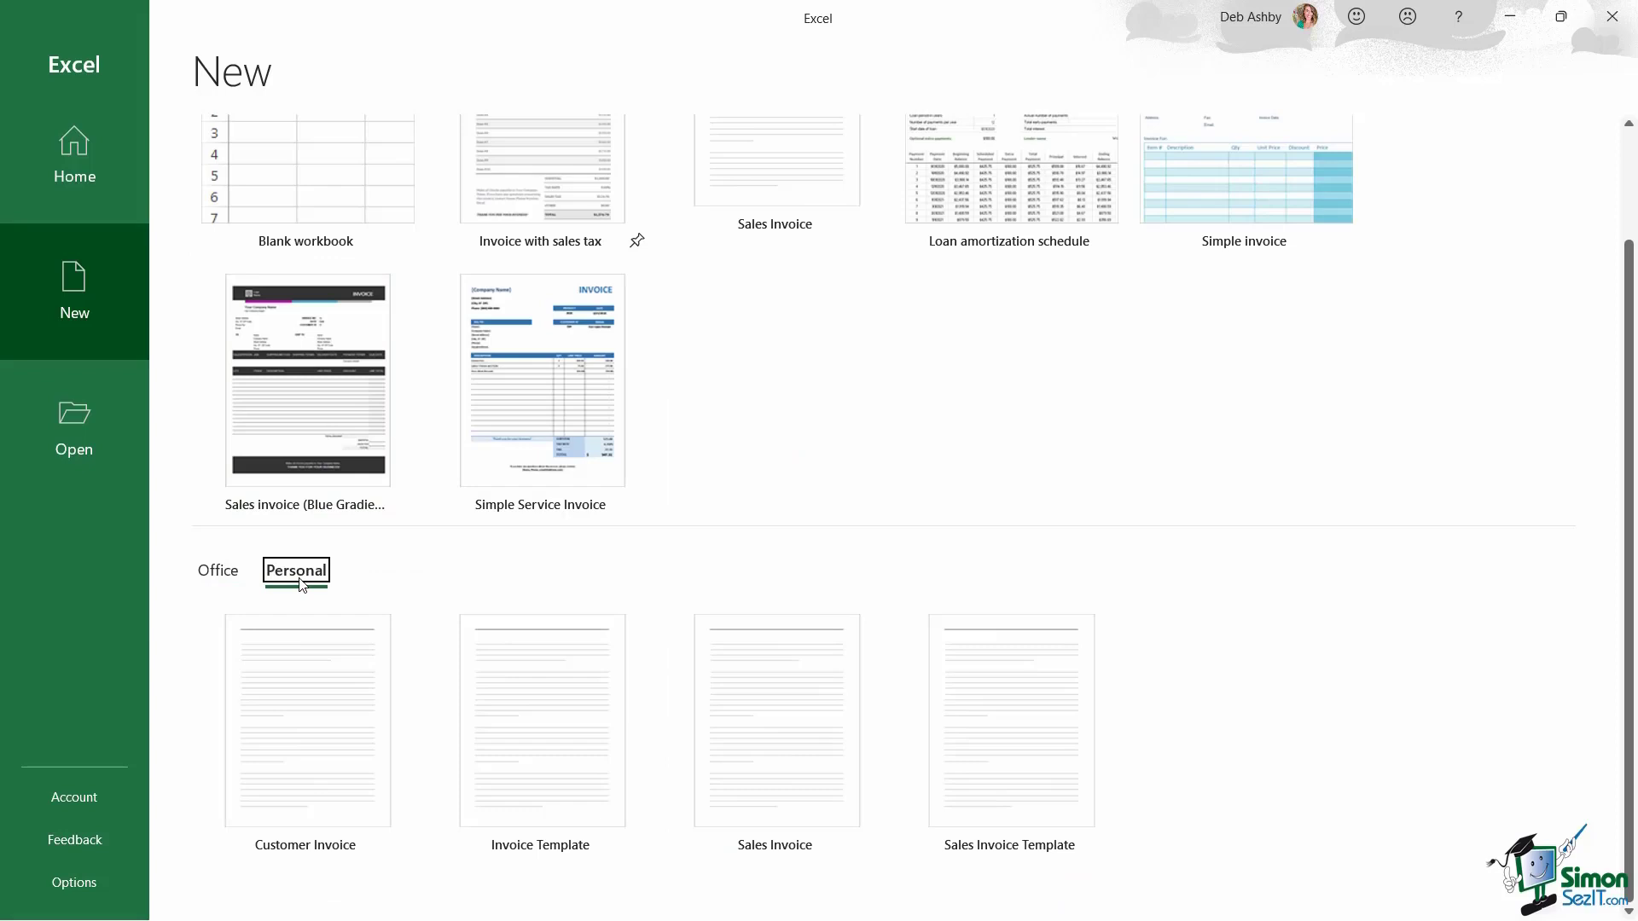
click(214, 570)
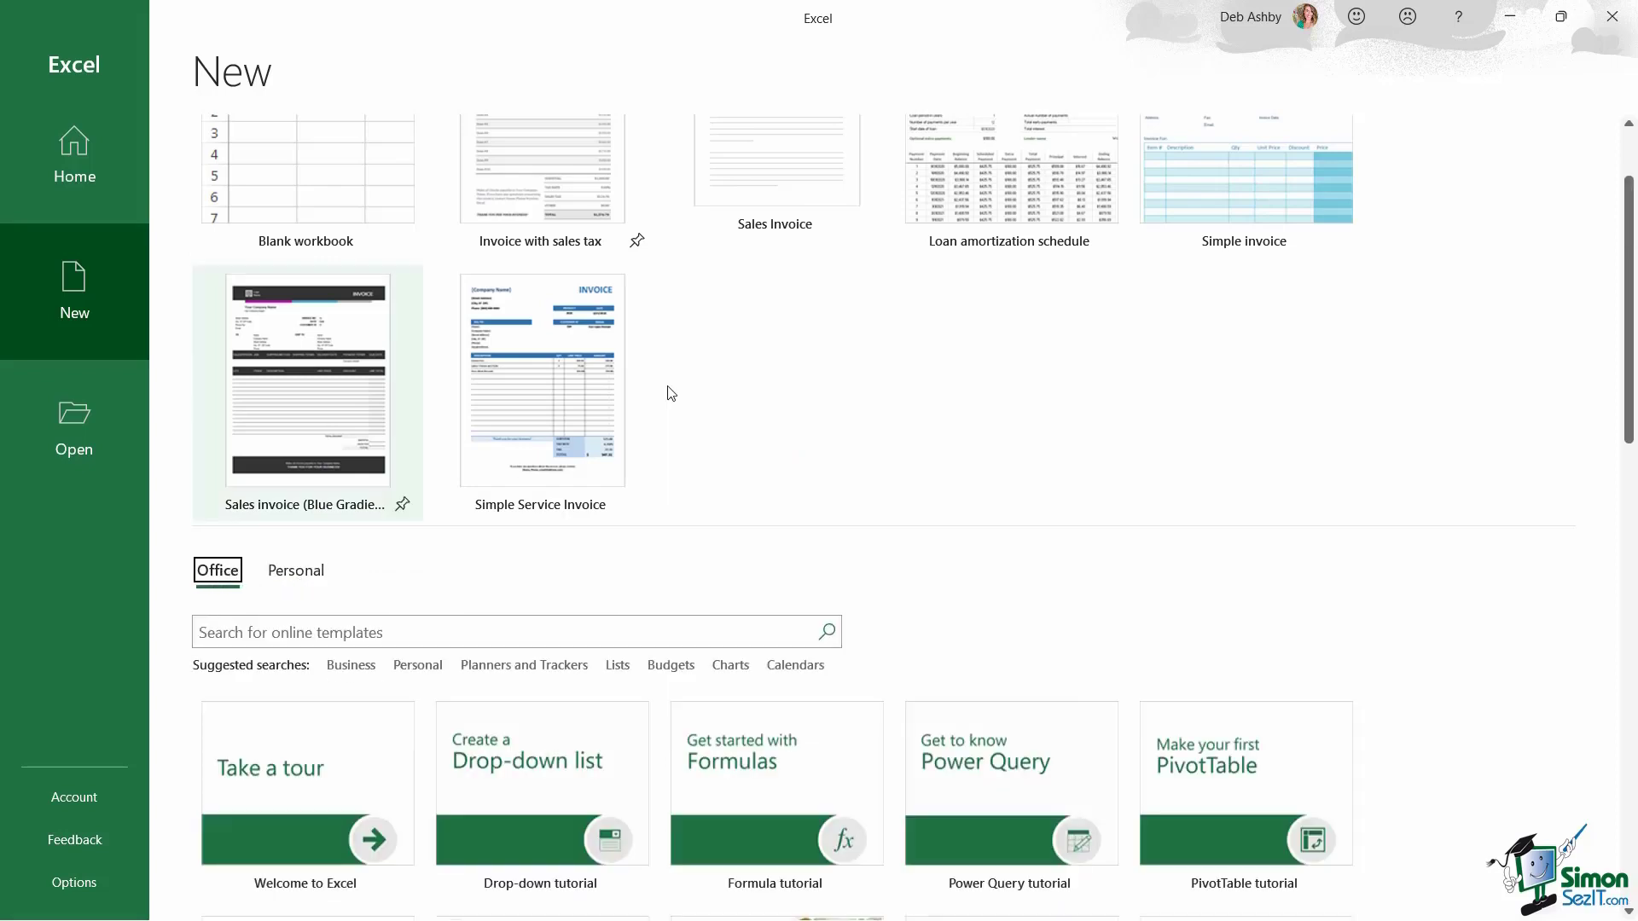
click(80, 437)
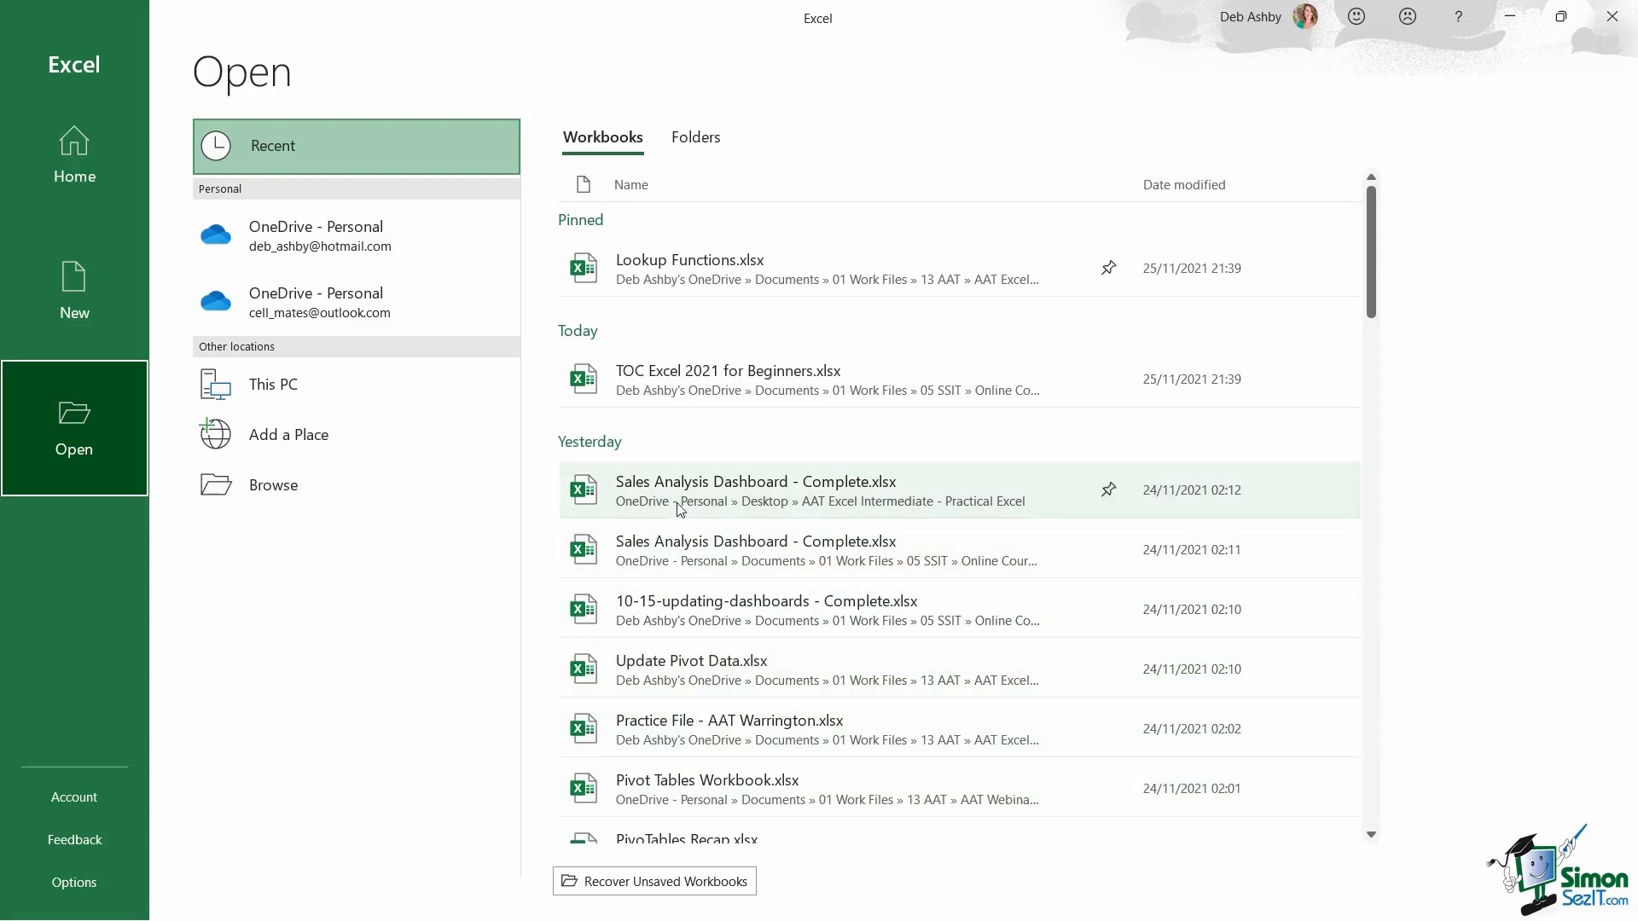
Step: Open the pinned Lookup Functions.xlsx workbook from the Recent workbooks list
click(699, 271)
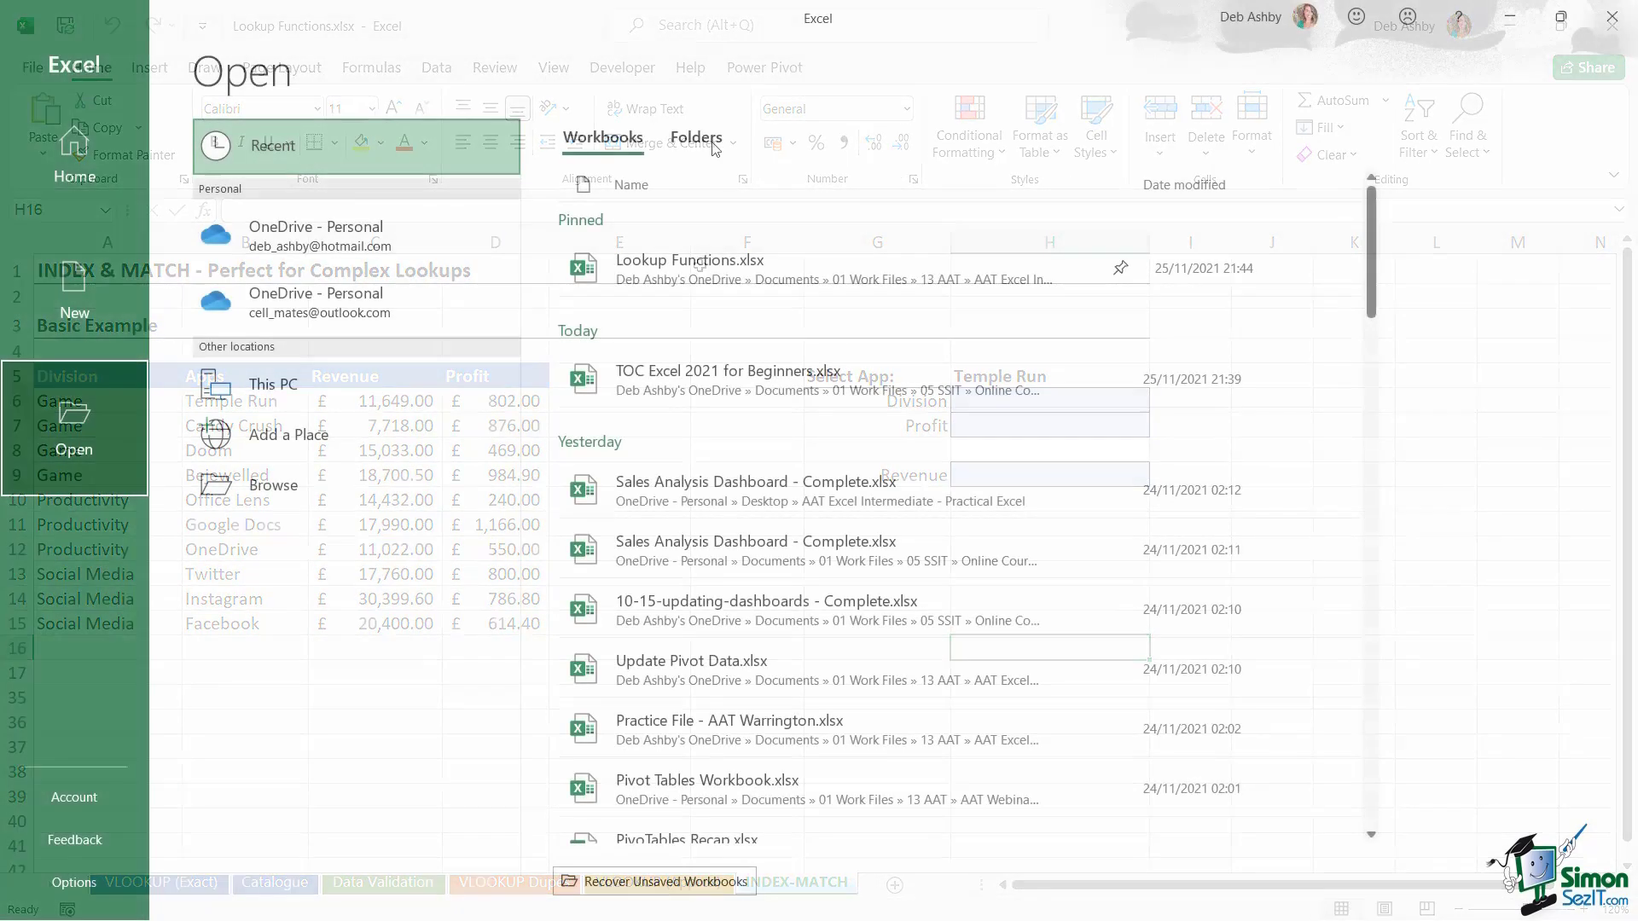
Step: Switch the Open page from Workbooks to the Folders list of recent folders
click(695, 143)
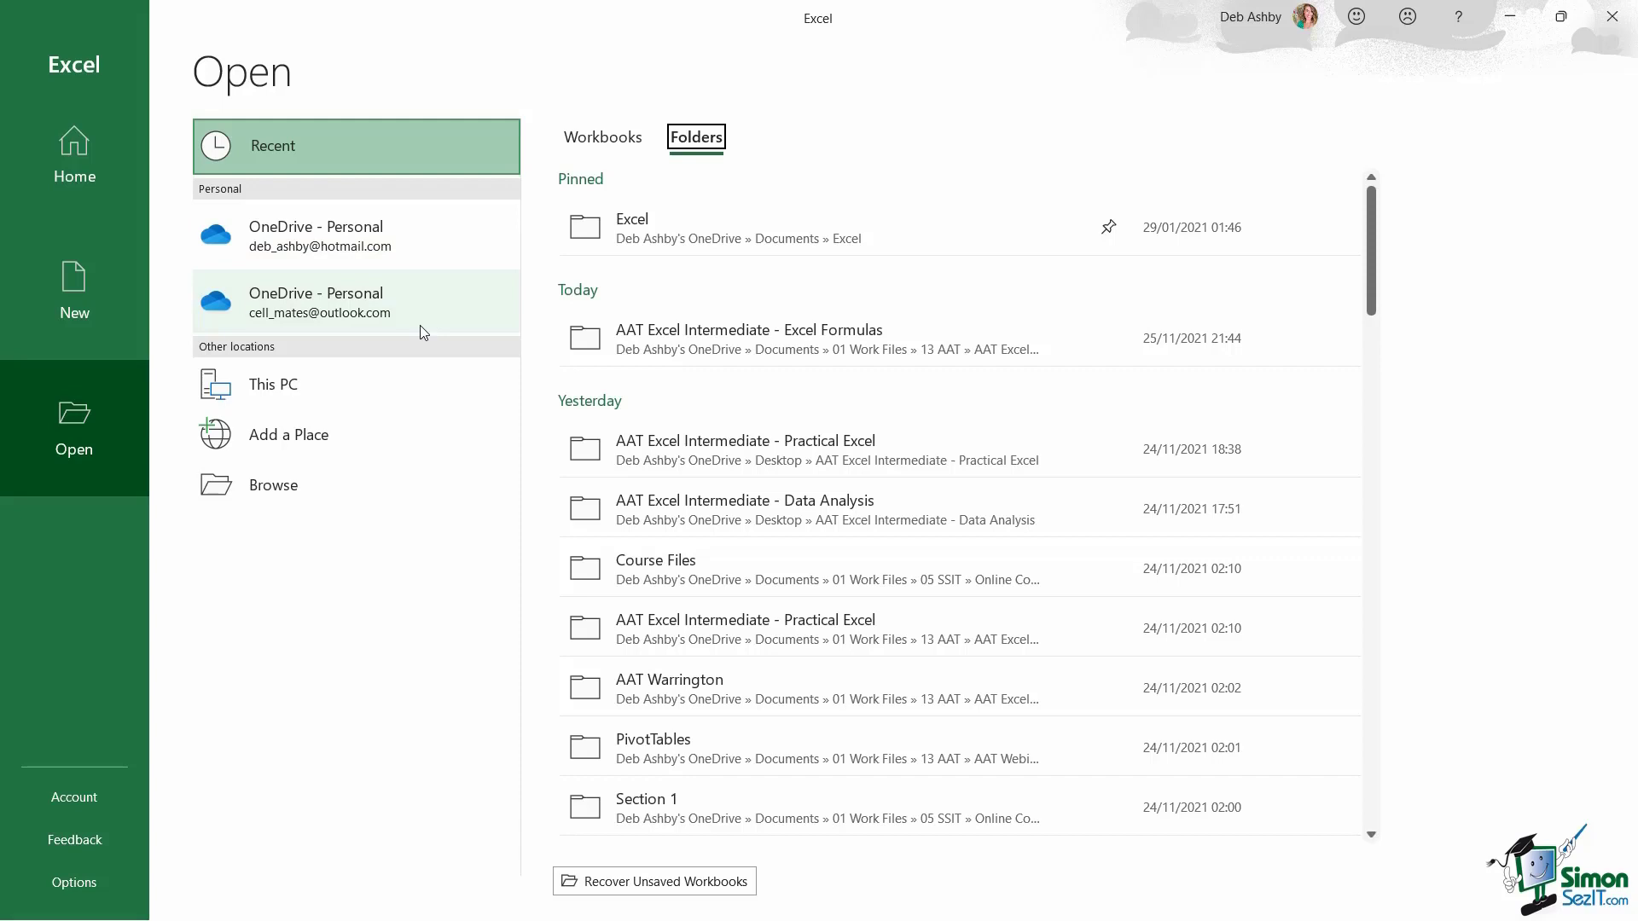
click(271, 500)
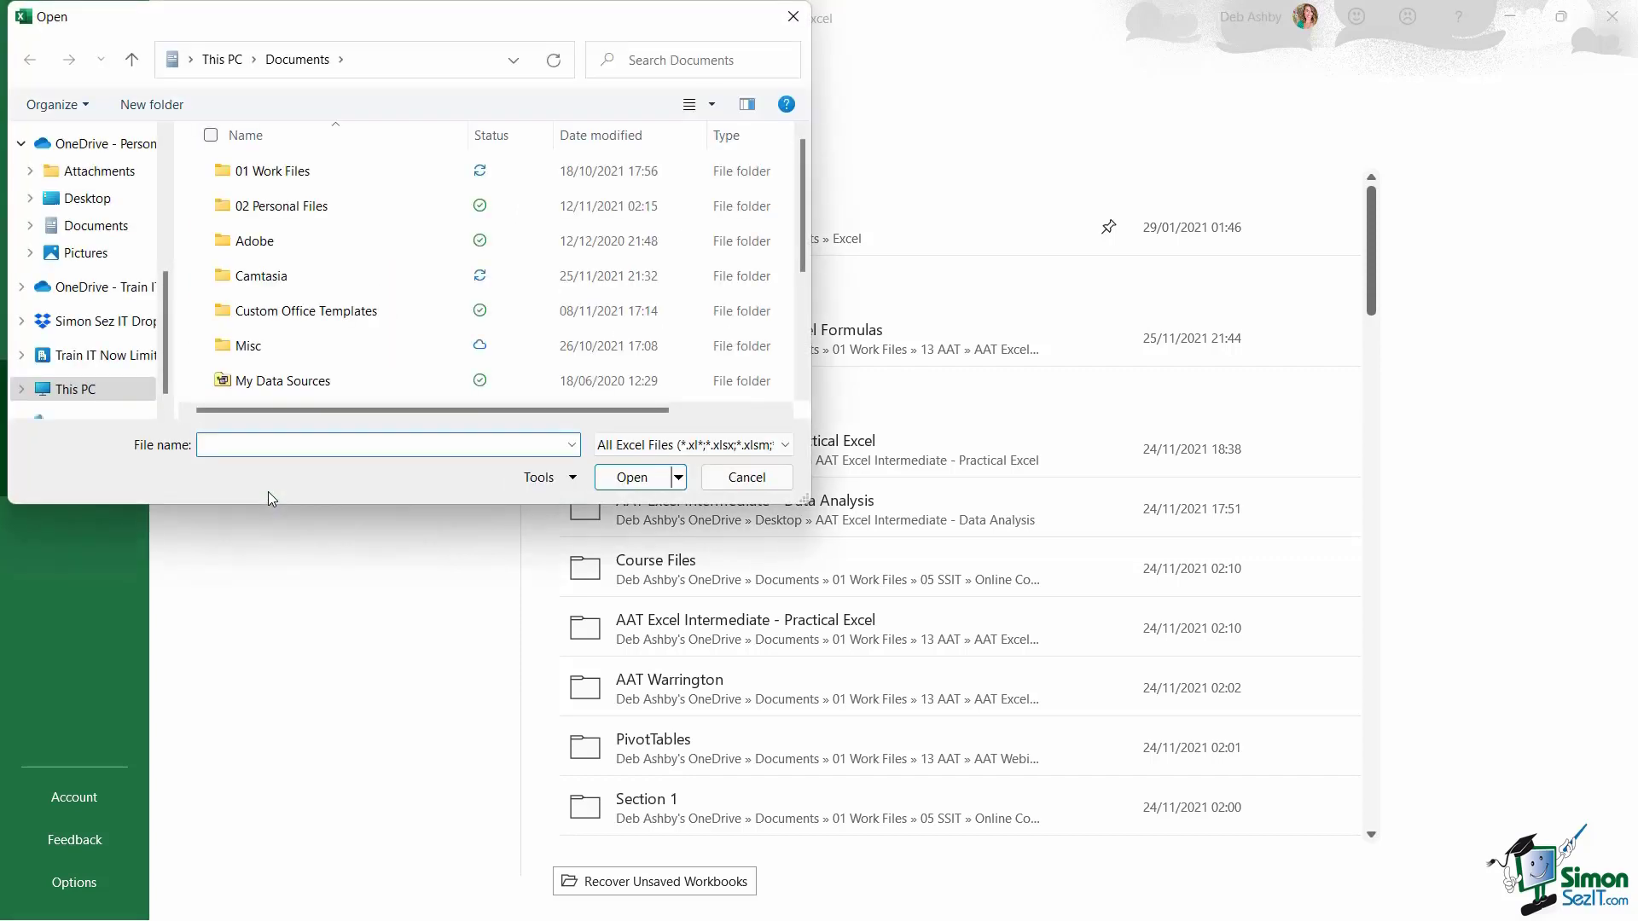
drag(166, 315, 171, 175)
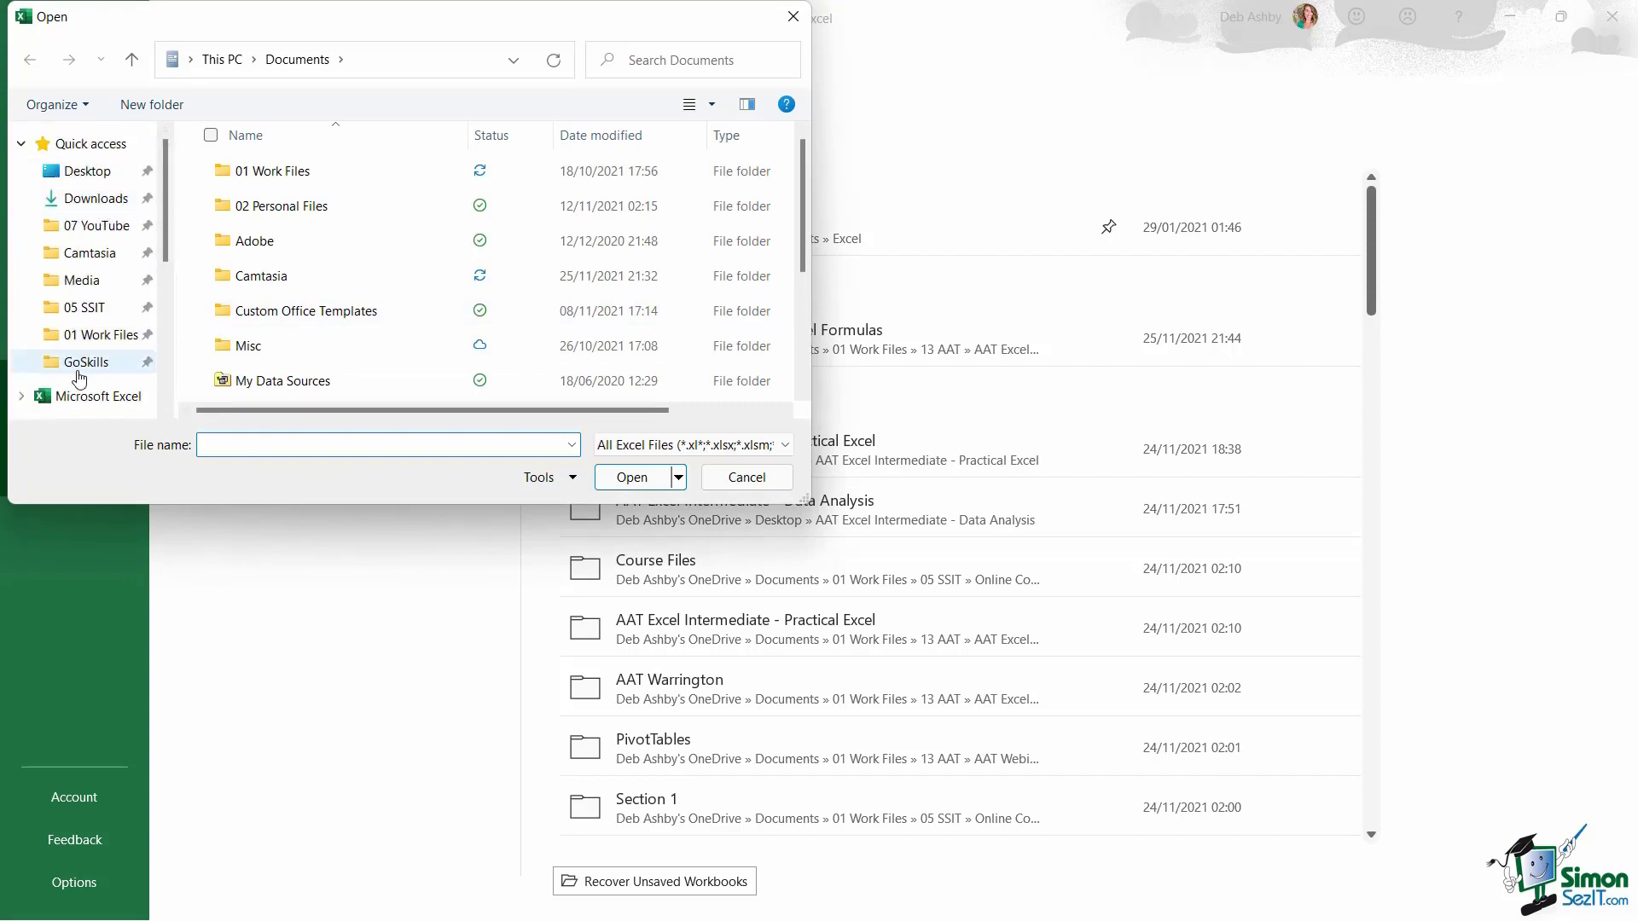
click(21, 143)
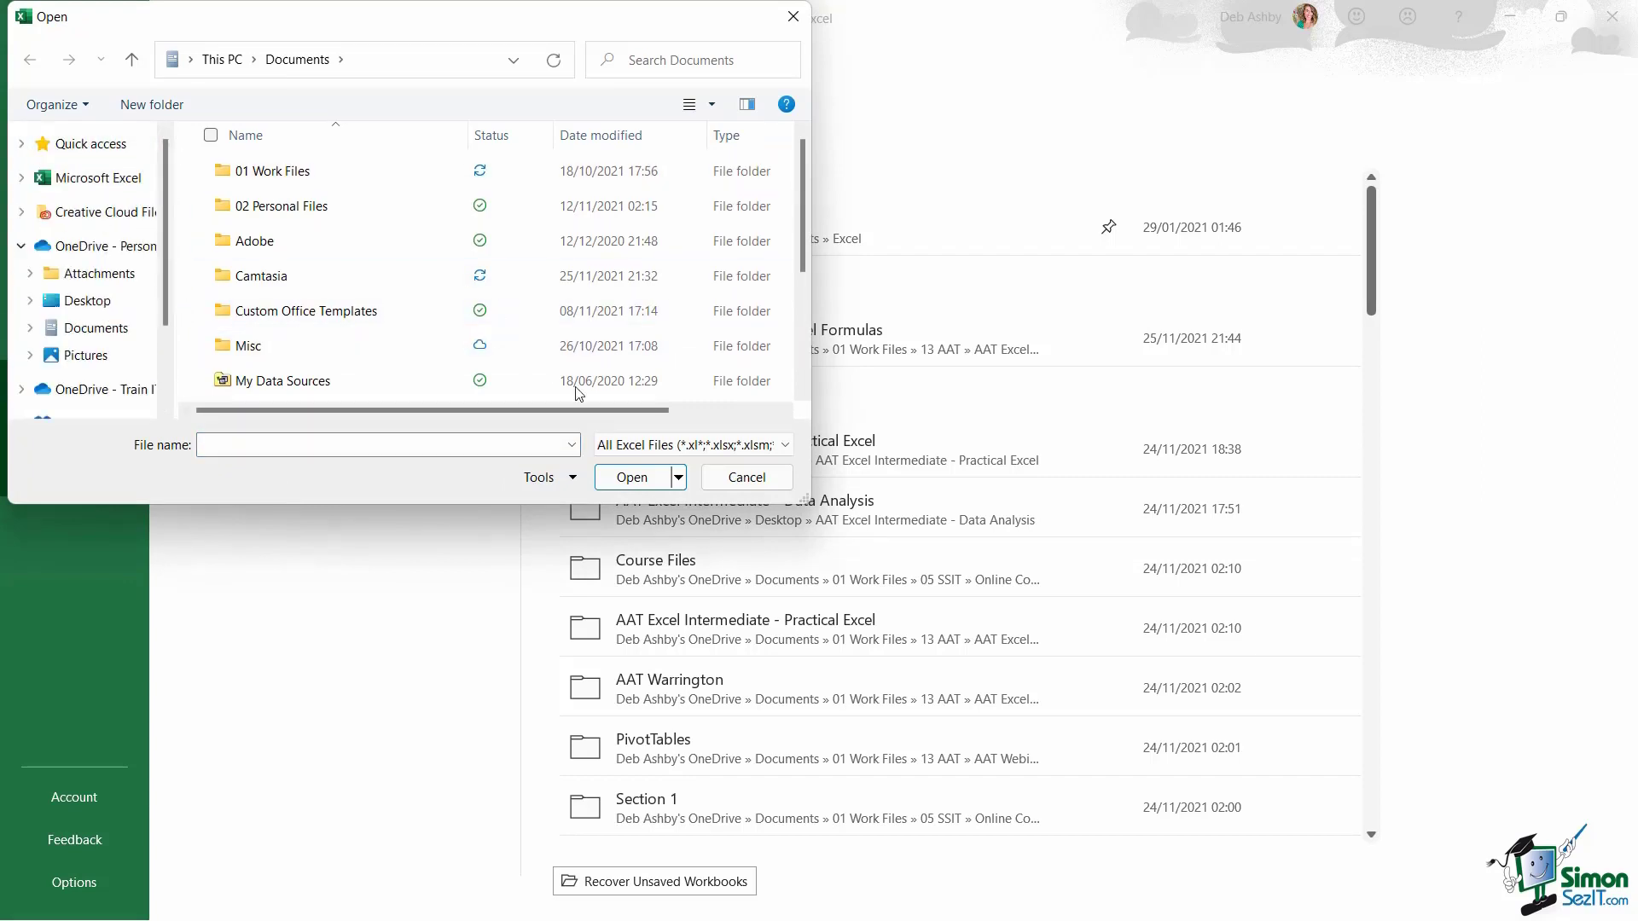
click(743, 477)
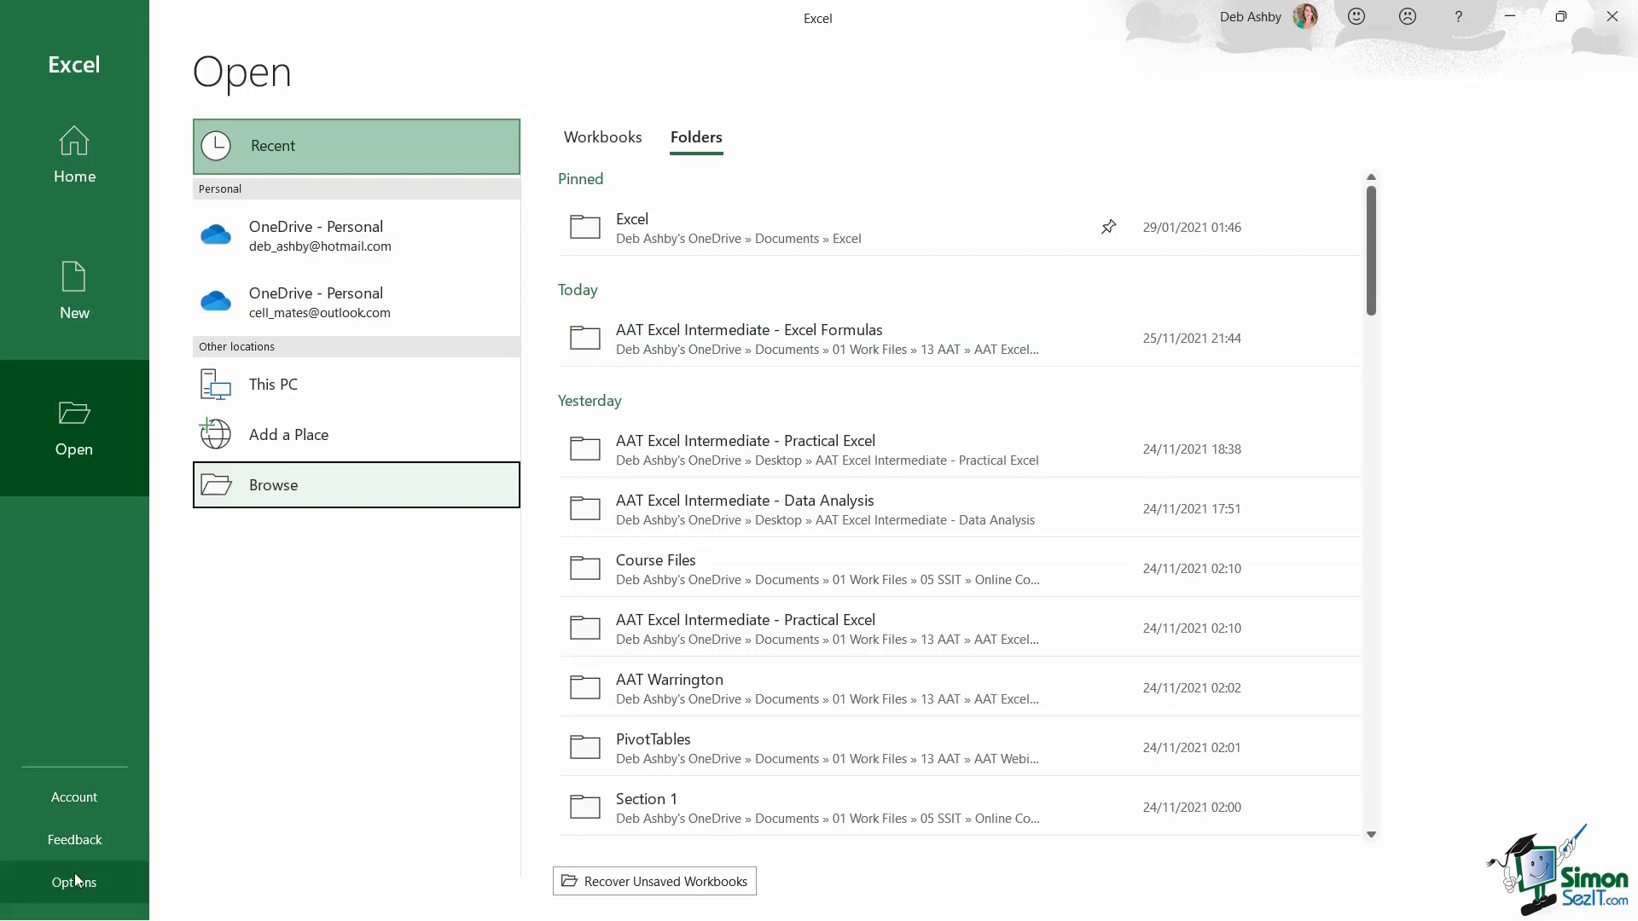
Step: On the Account page, preview the Black, Dark Gray and White Office themes, then restore Colorful
click(84, 804)
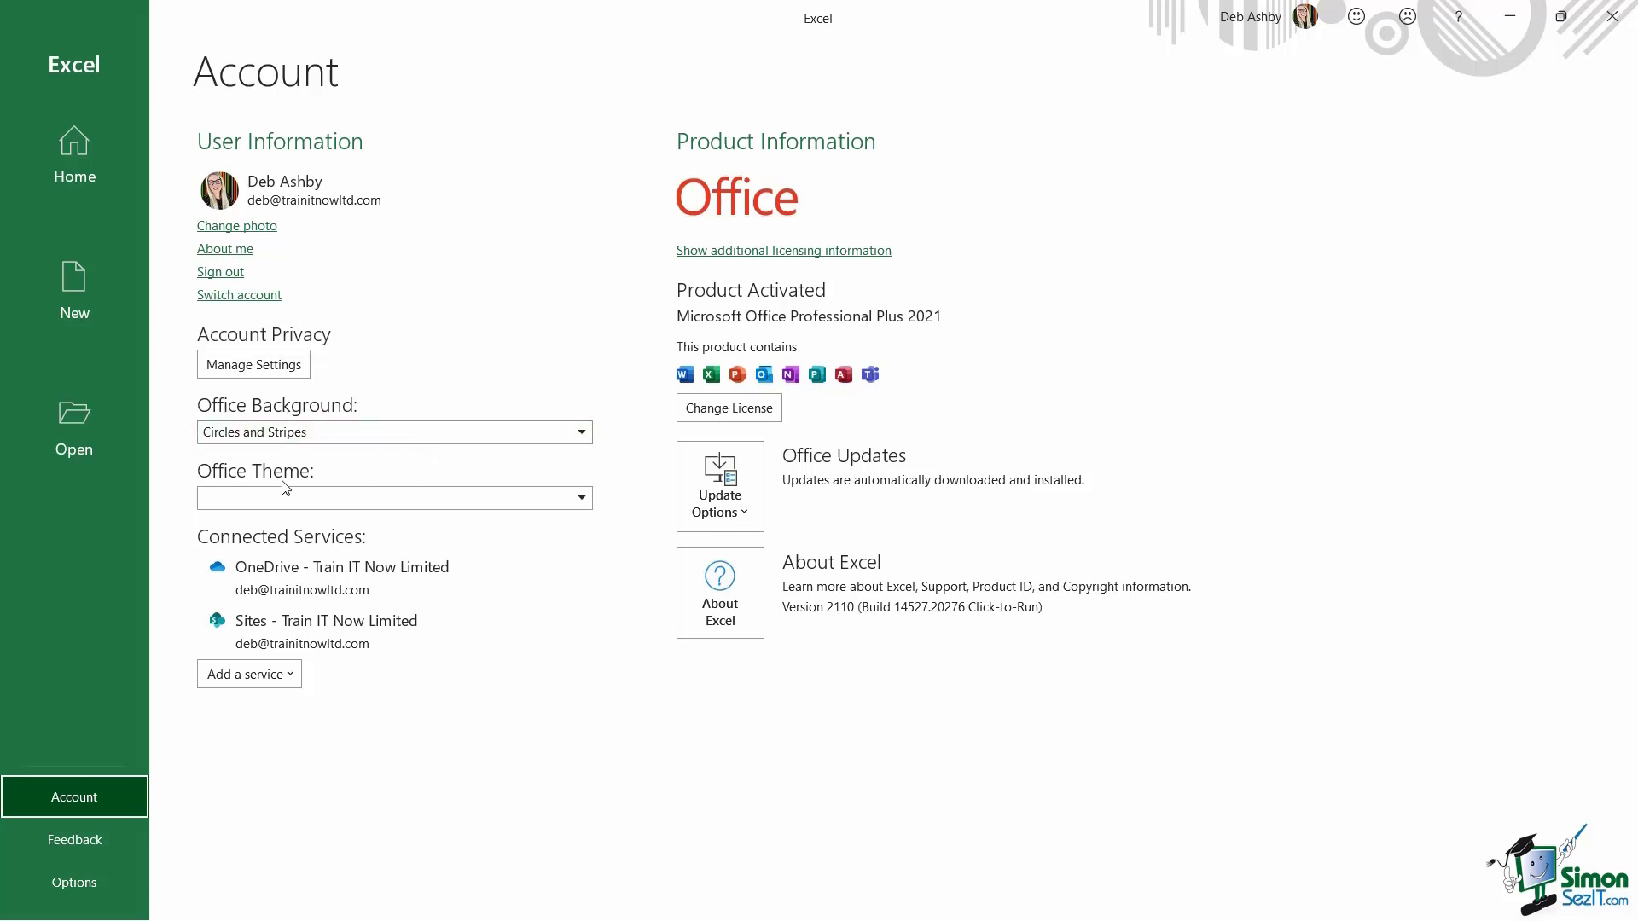
click(584, 501)
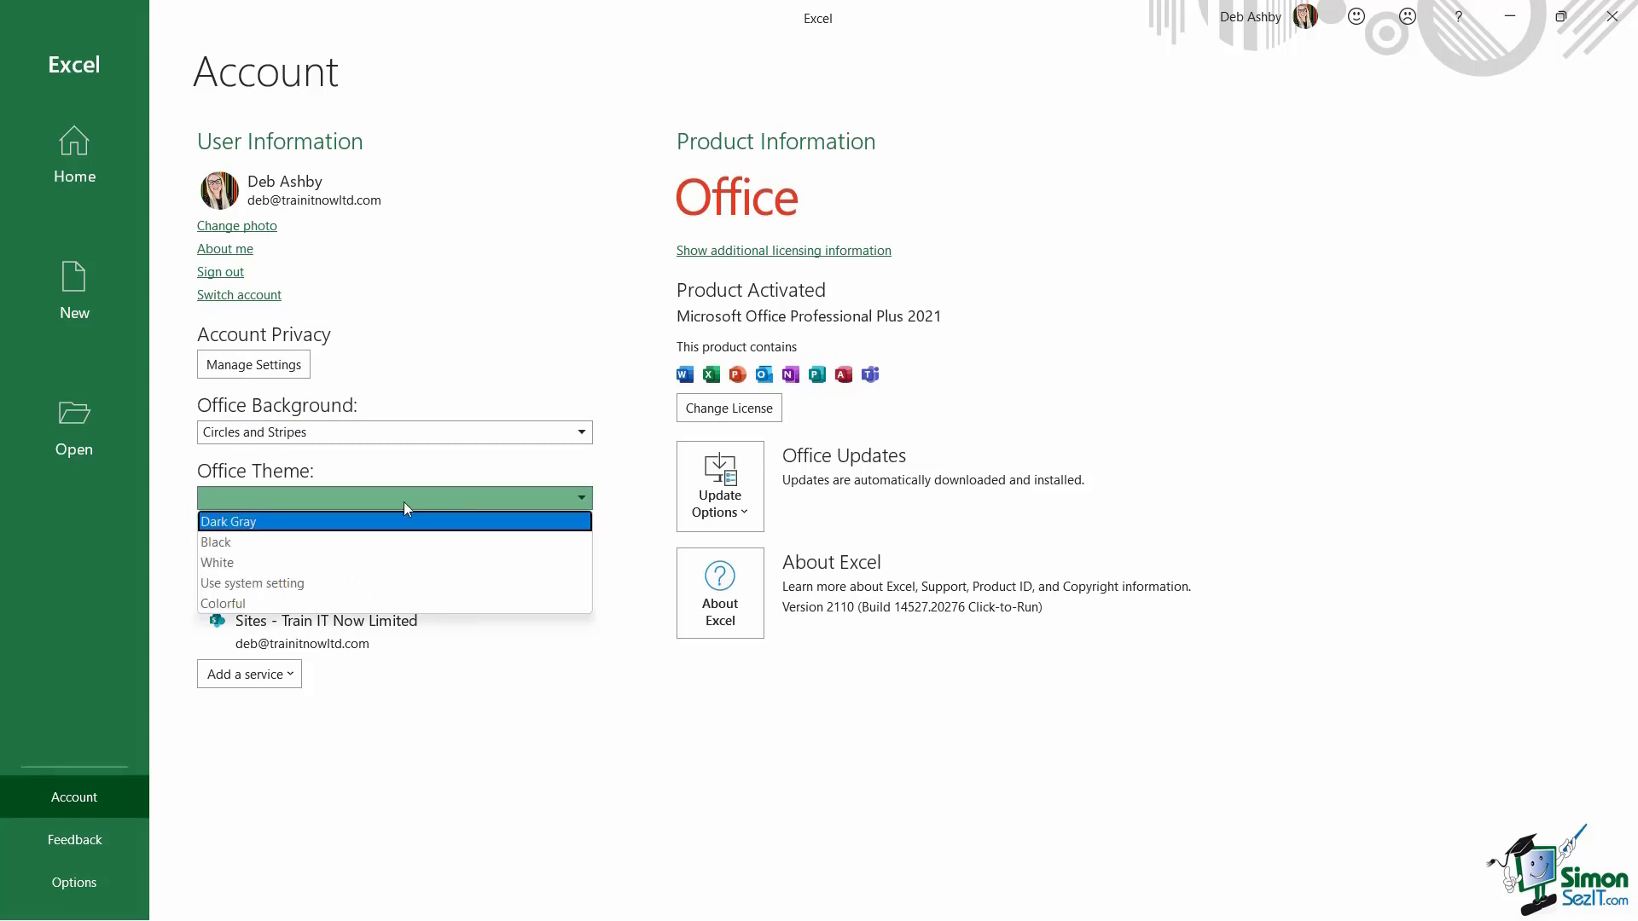
click(229, 544)
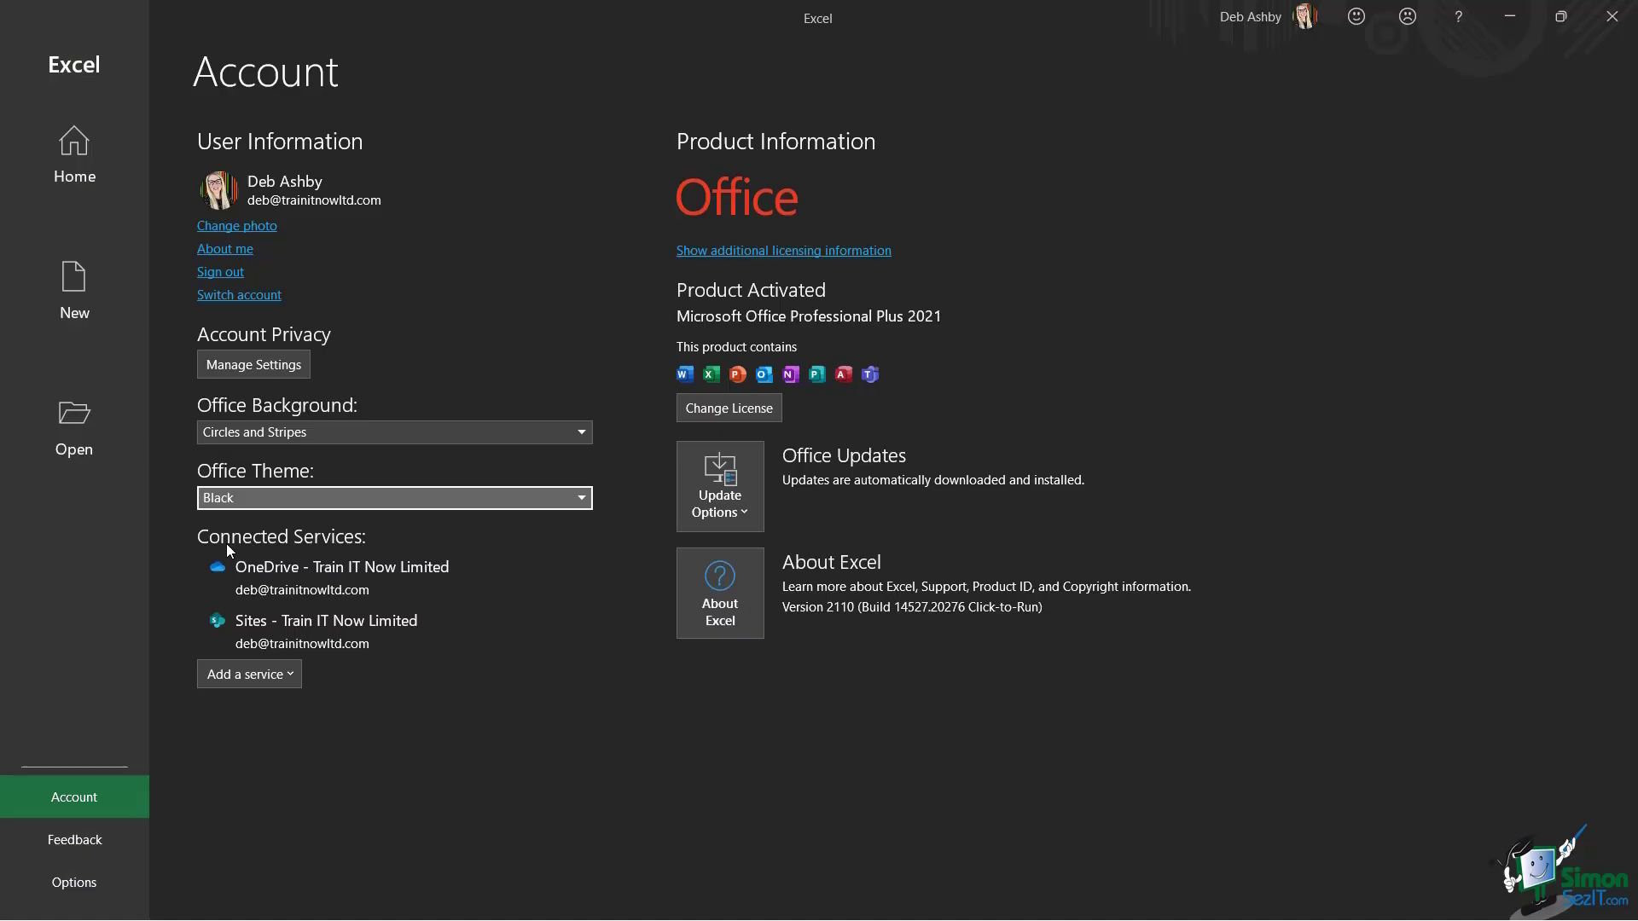
click(583, 499)
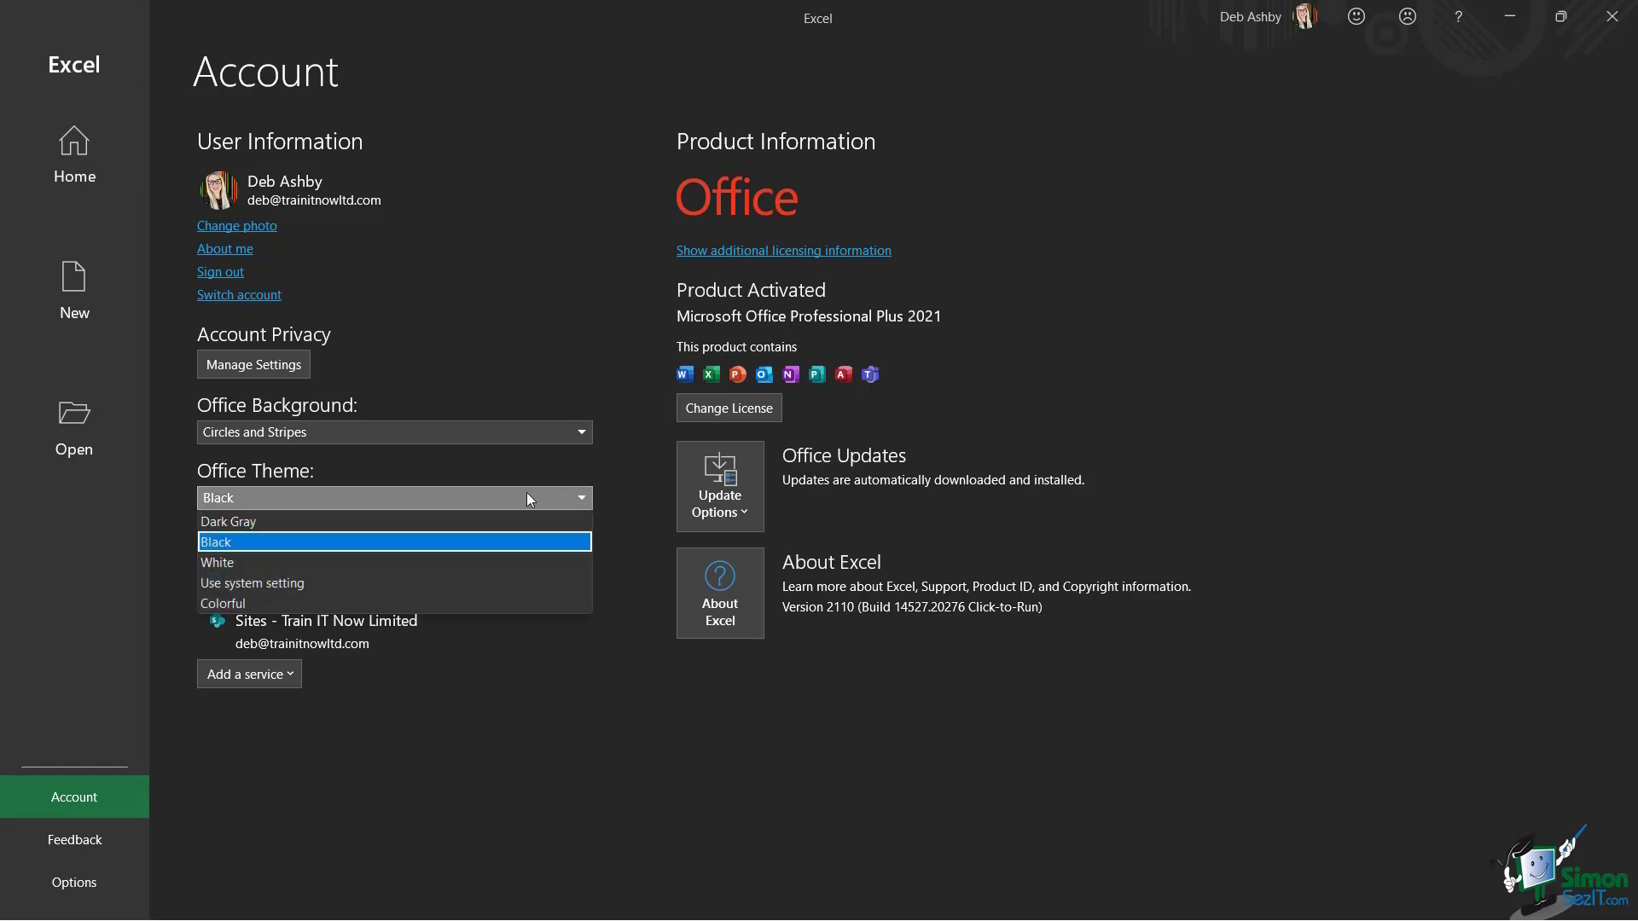
click(297, 524)
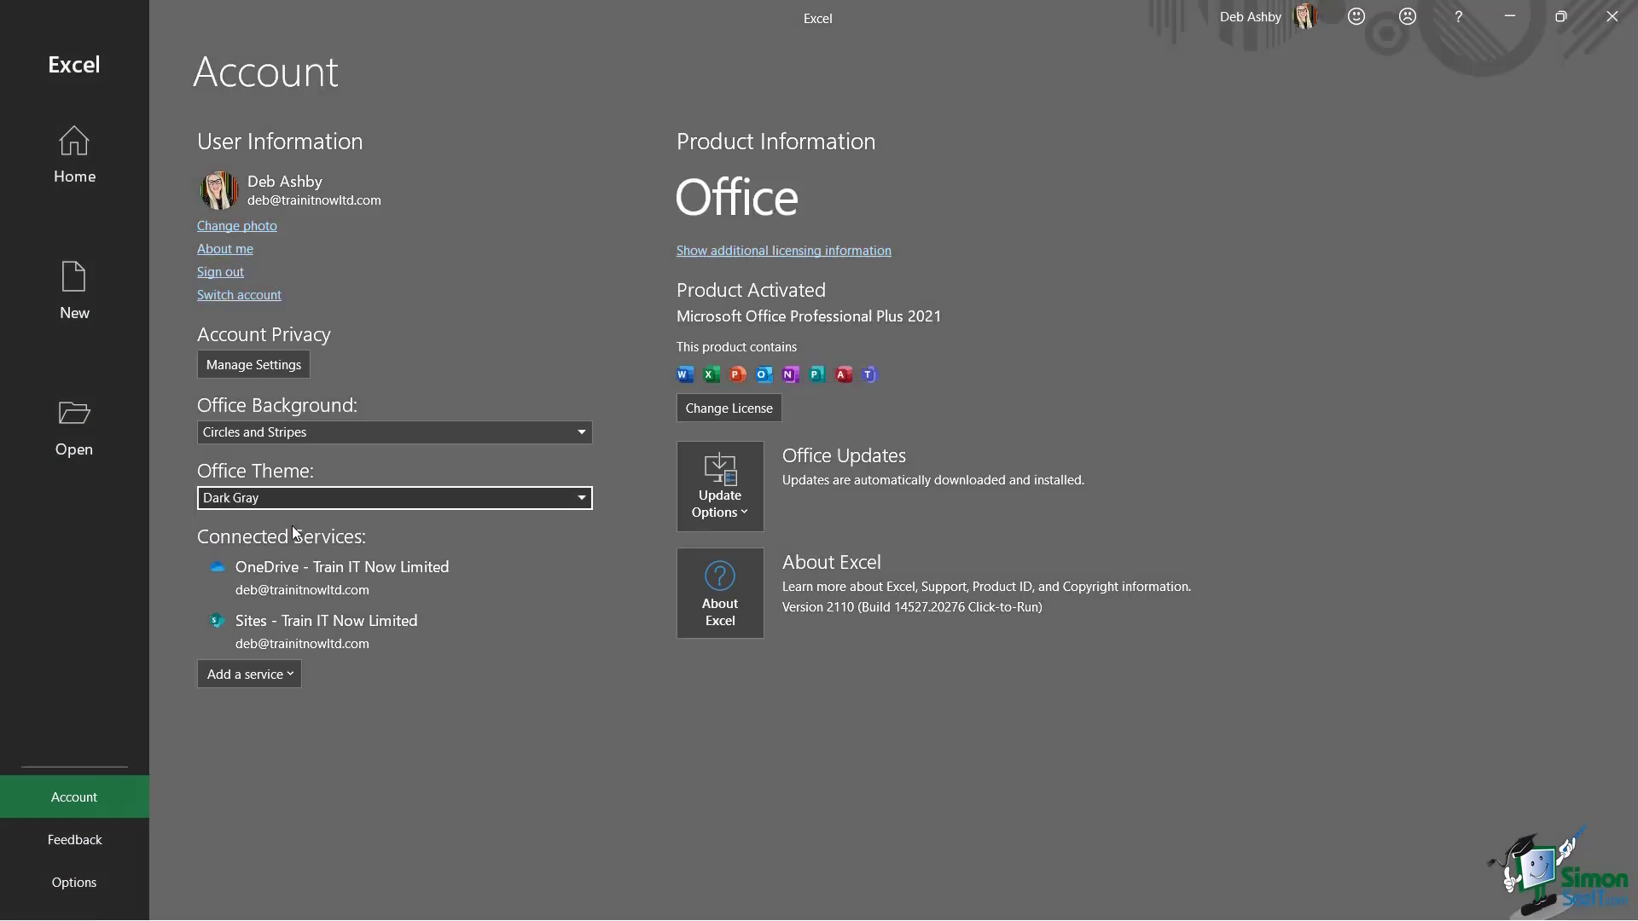
click(581, 499)
click(341, 562)
click(582, 500)
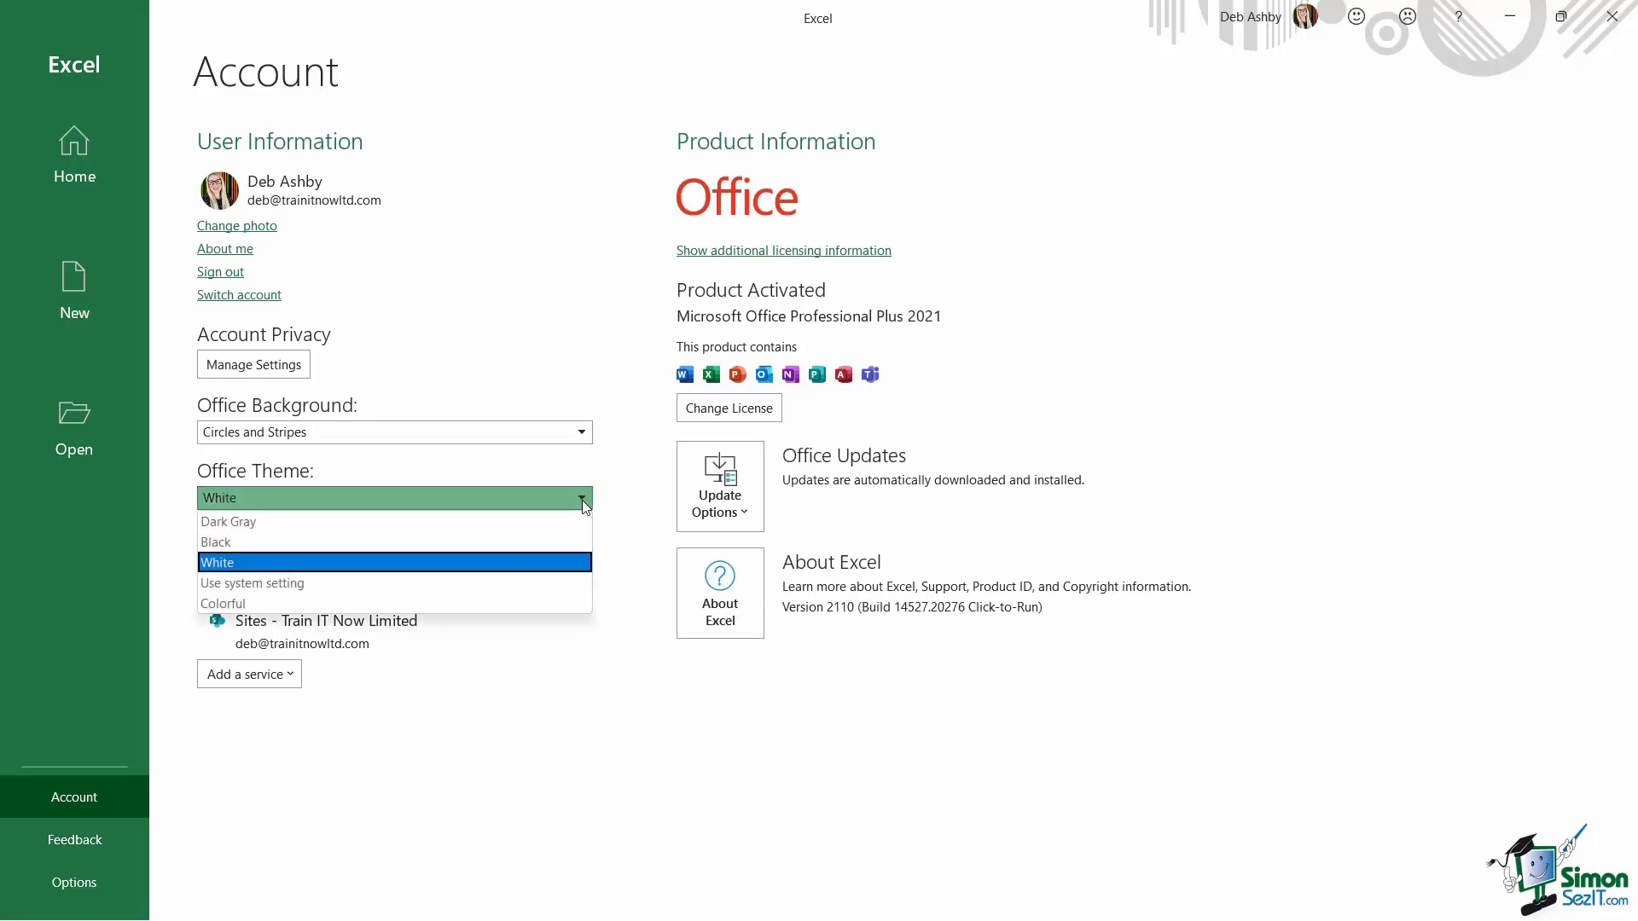
click(336, 602)
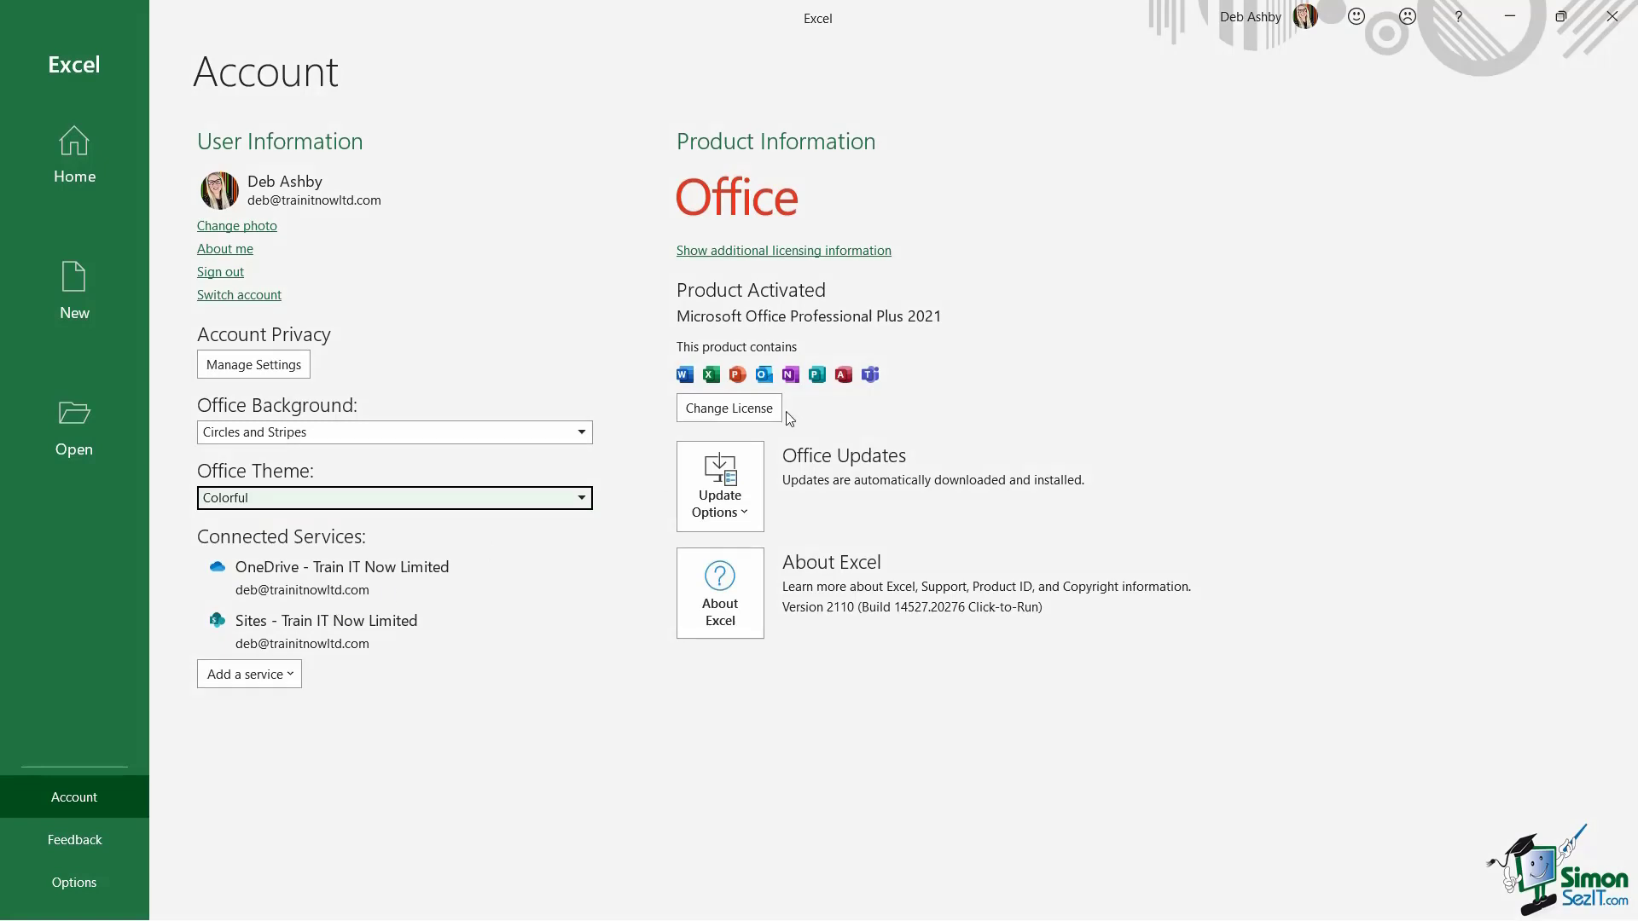
click(289, 677)
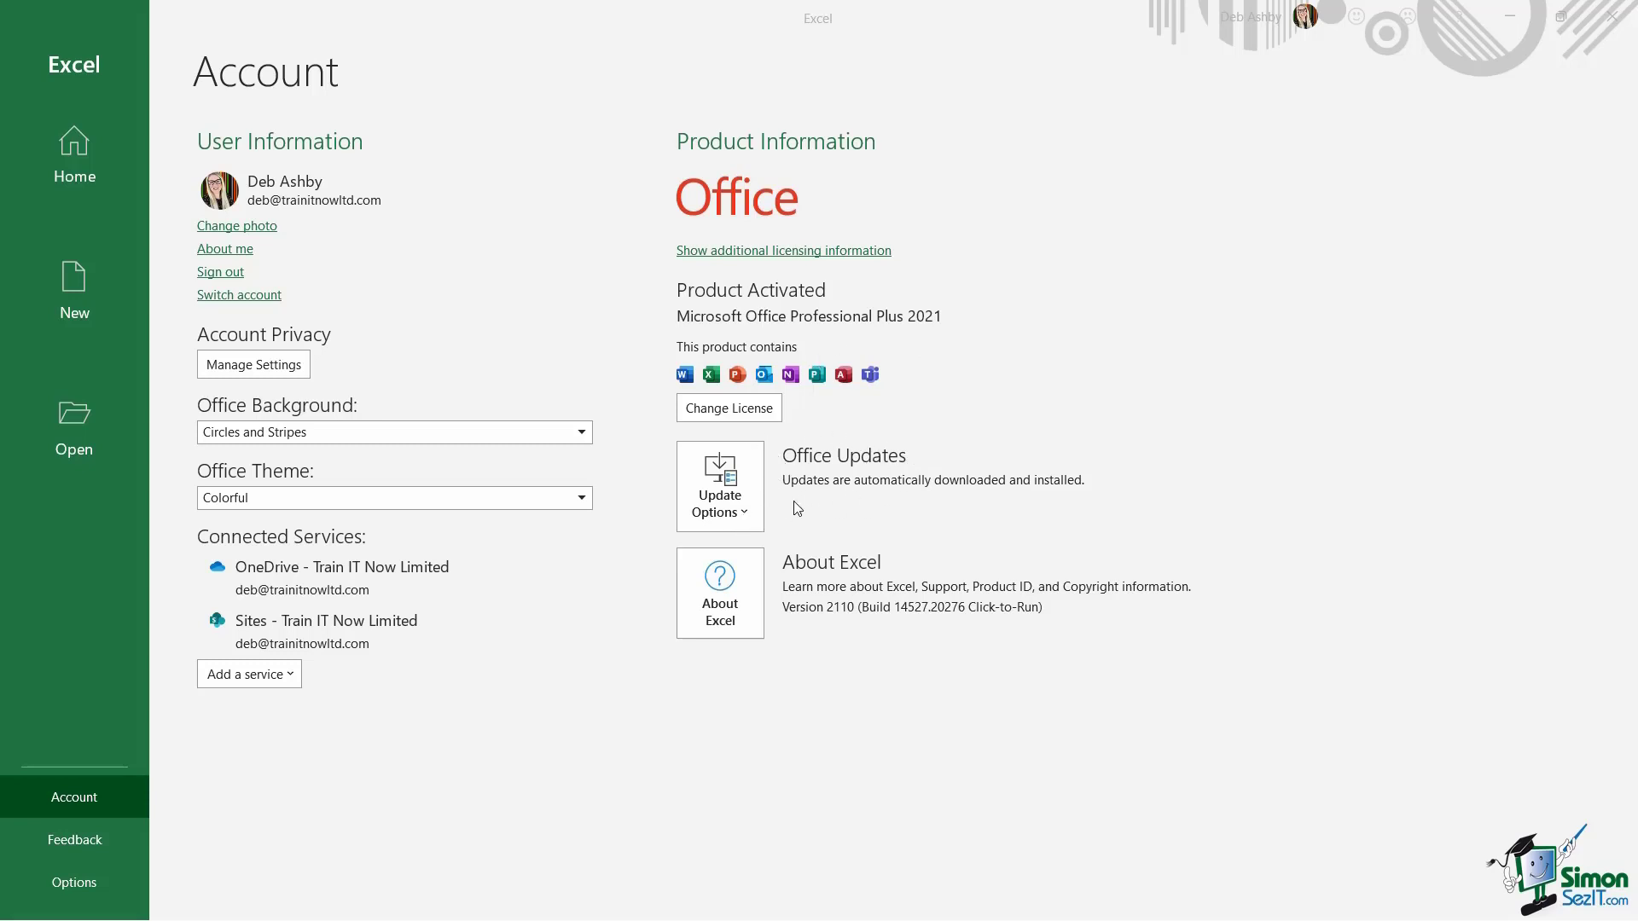
click(740, 512)
click(739, 509)
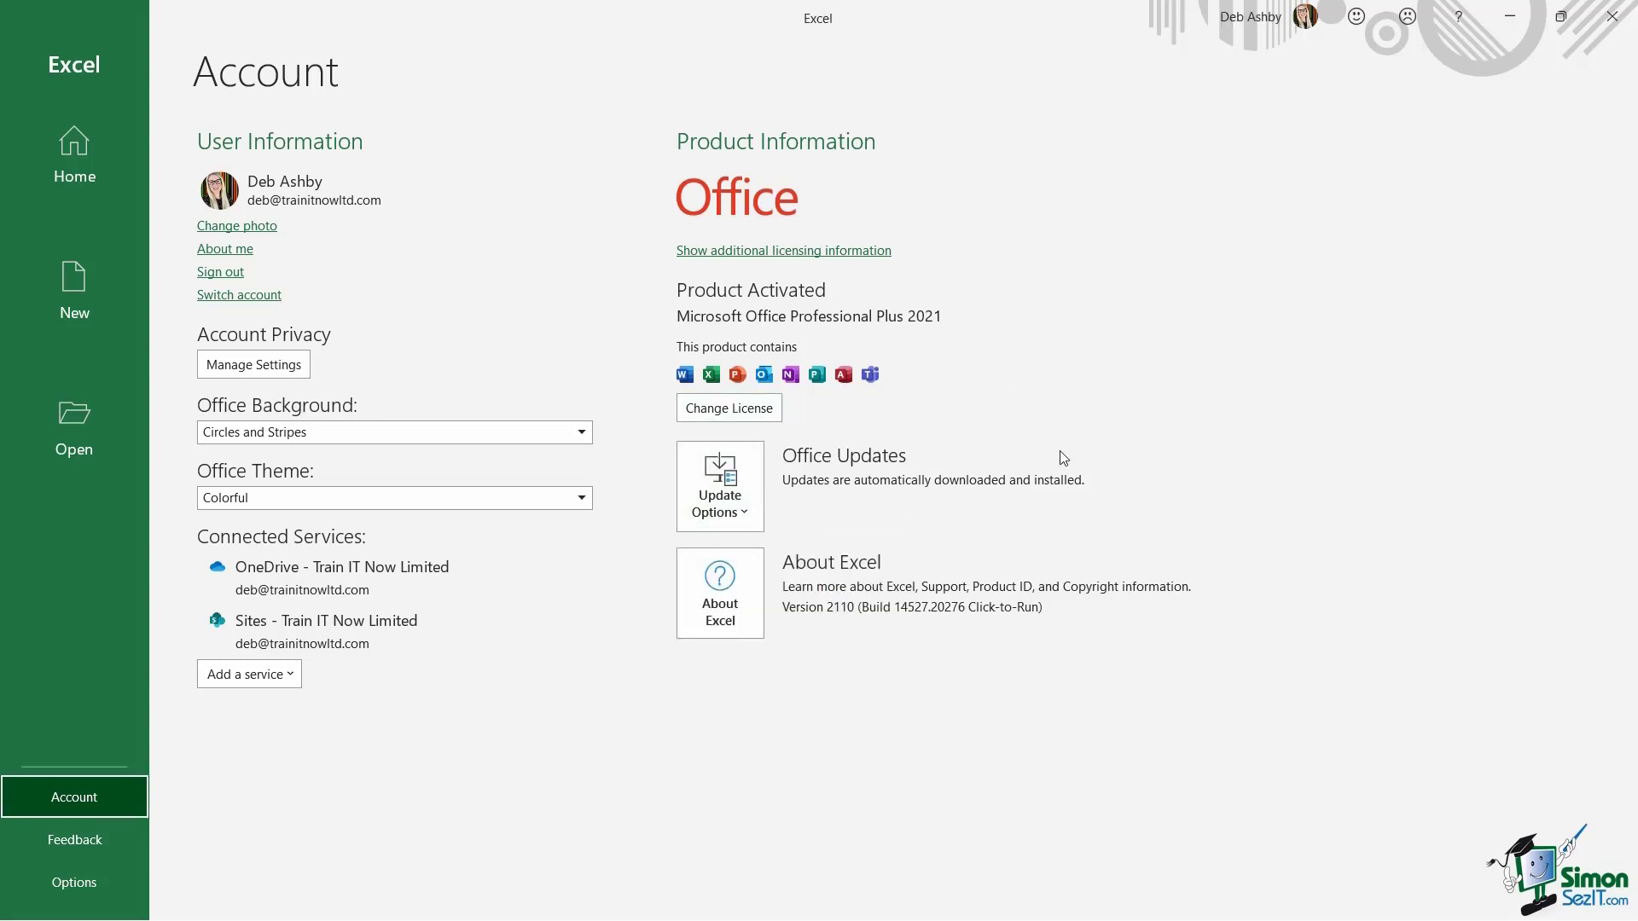
Step: View the Feedback page, then open Excel Options on its General page
click(85, 841)
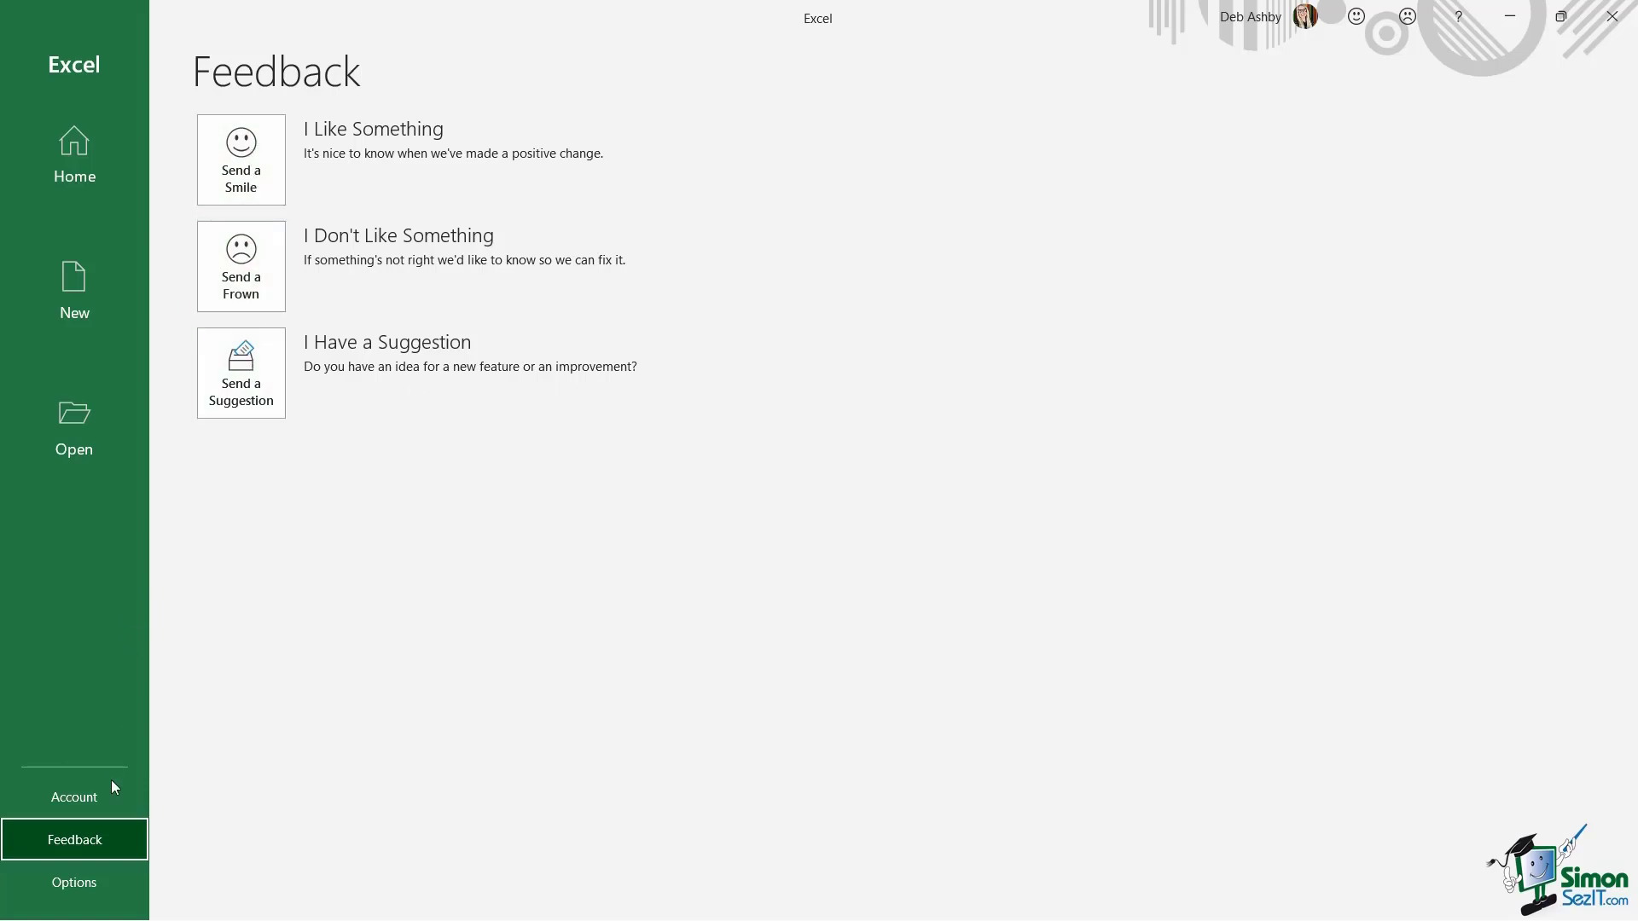
click(79, 876)
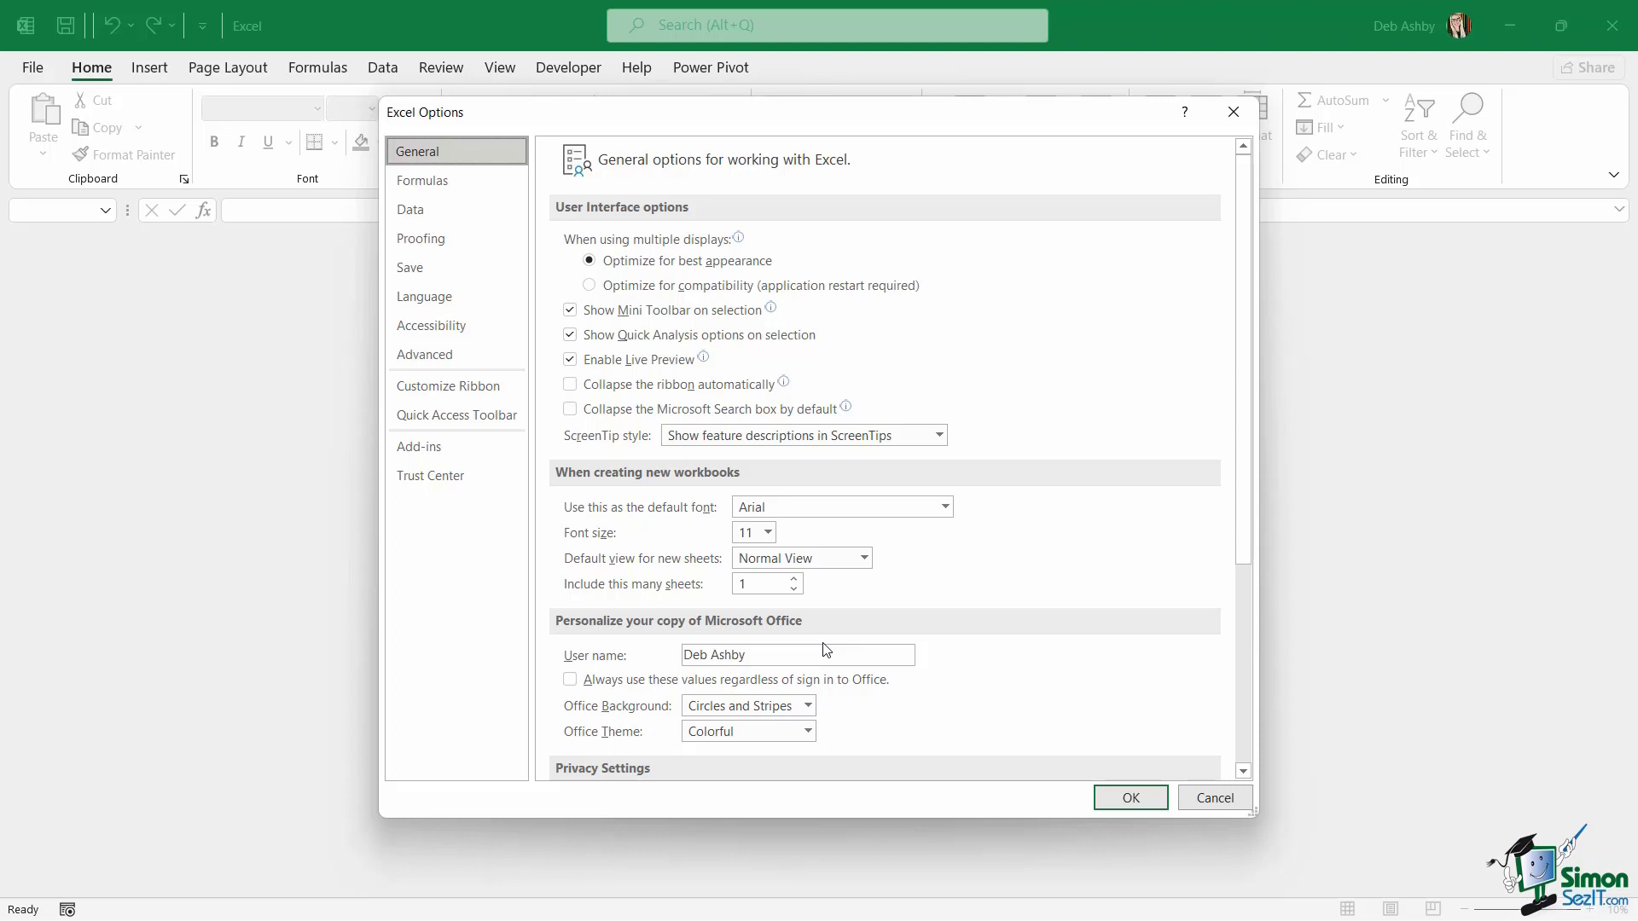
Step: Cancel Excel Options without applying changes and return to the File backstage Home page
click(1214, 798)
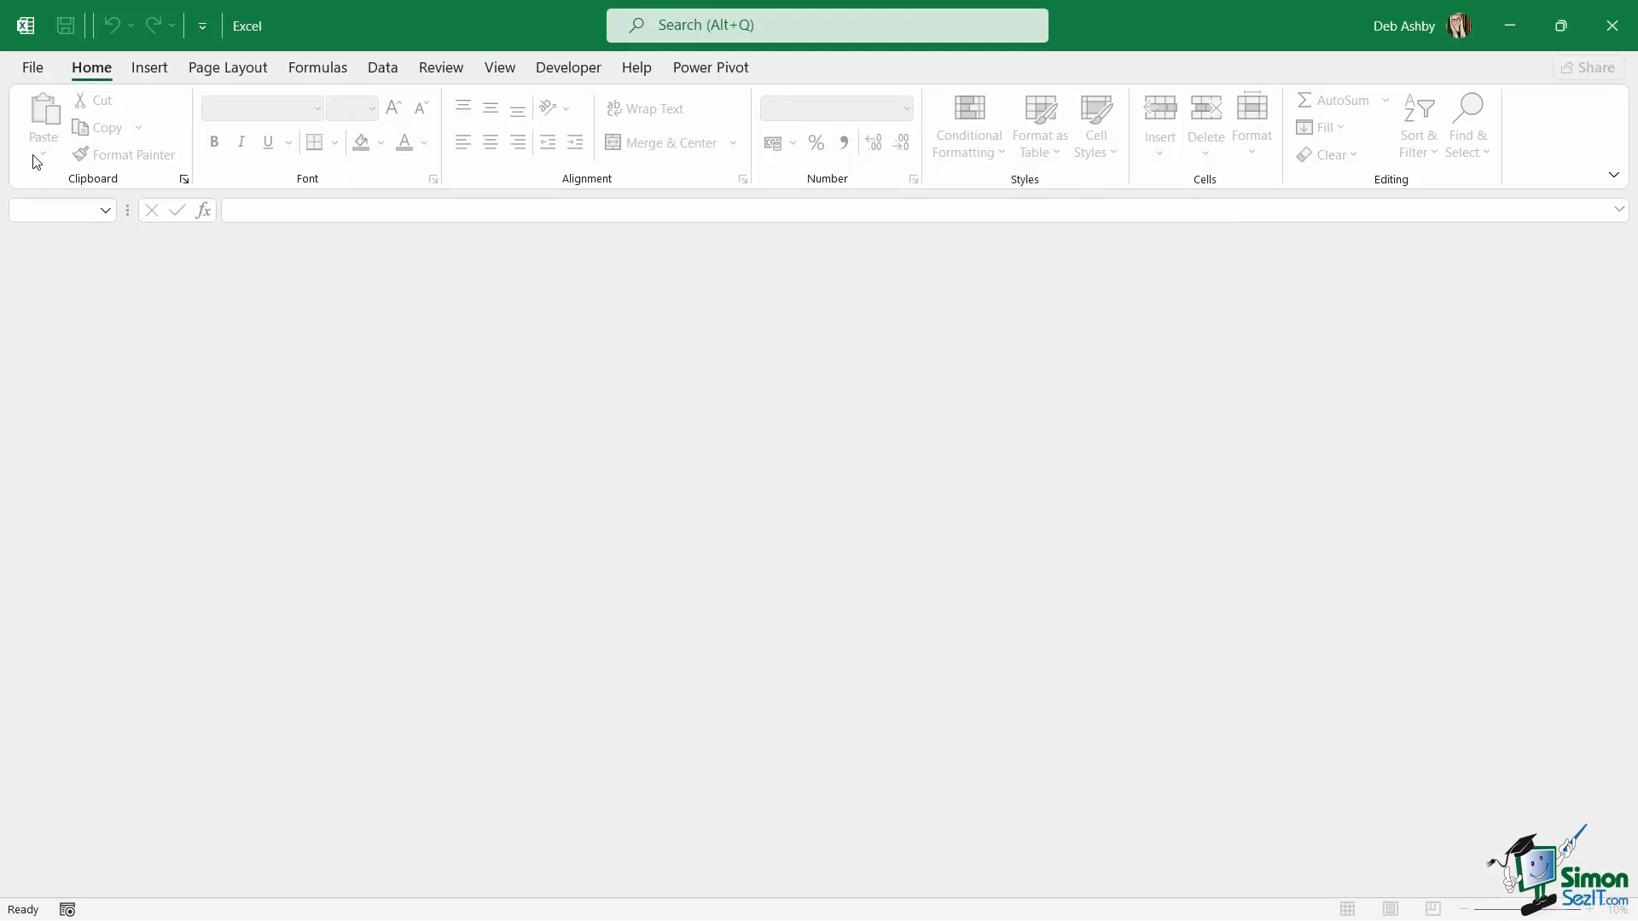
click(31, 69)
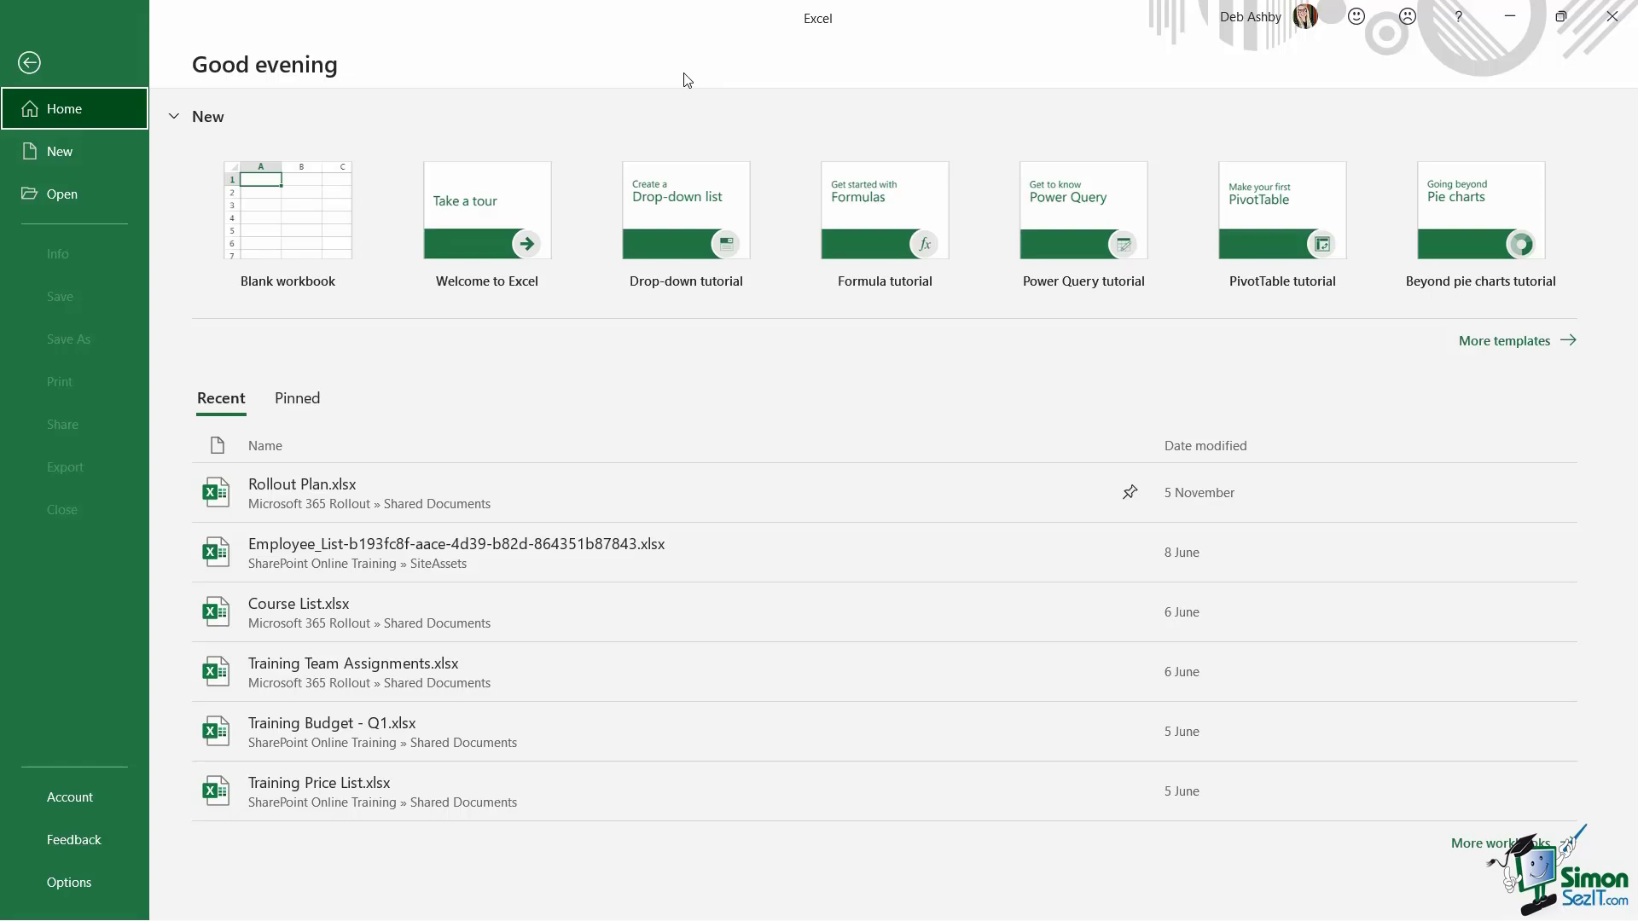
Step: Close Excel to the desktop and relaunch it from its taskbar icon
click(1612, 16)
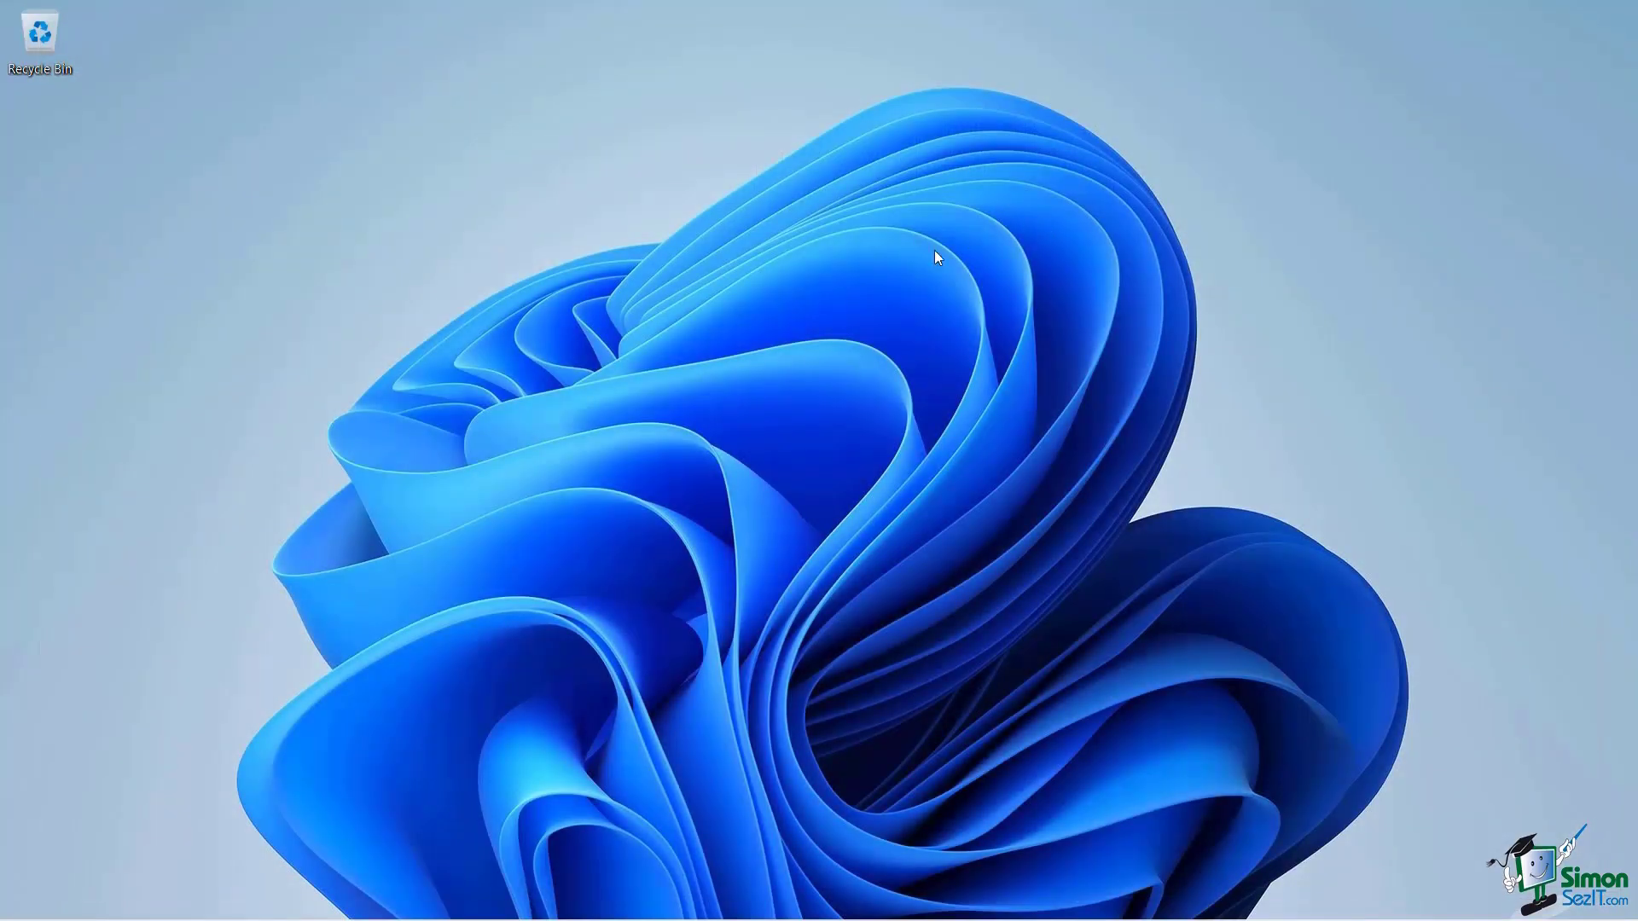
mouse_move(896, 913)
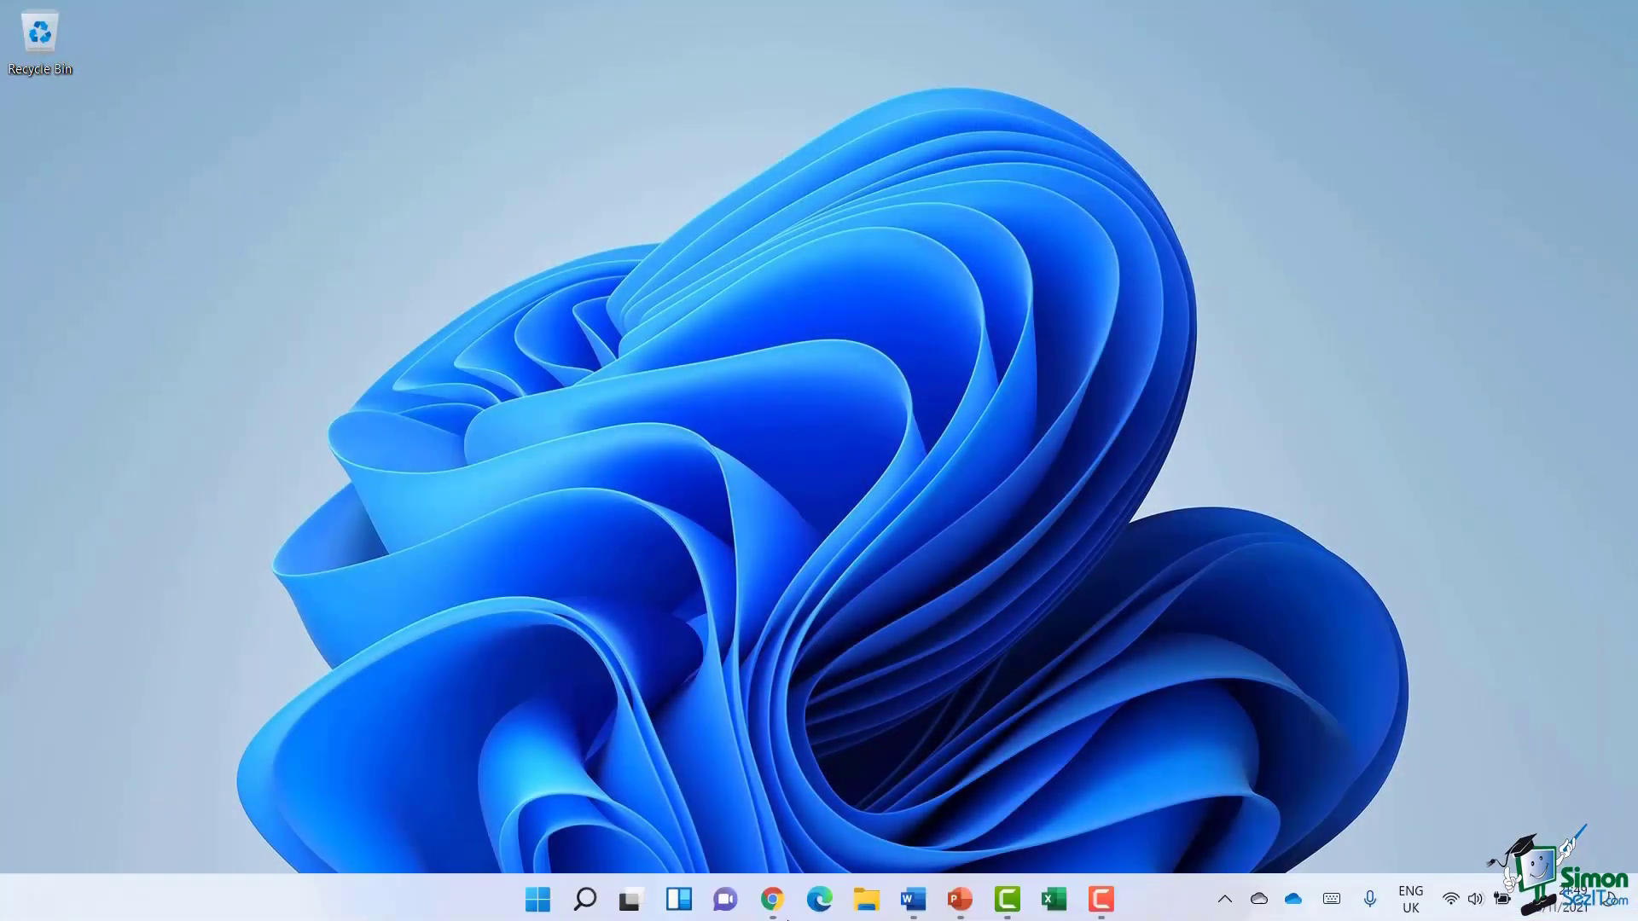
click(1054, 895)
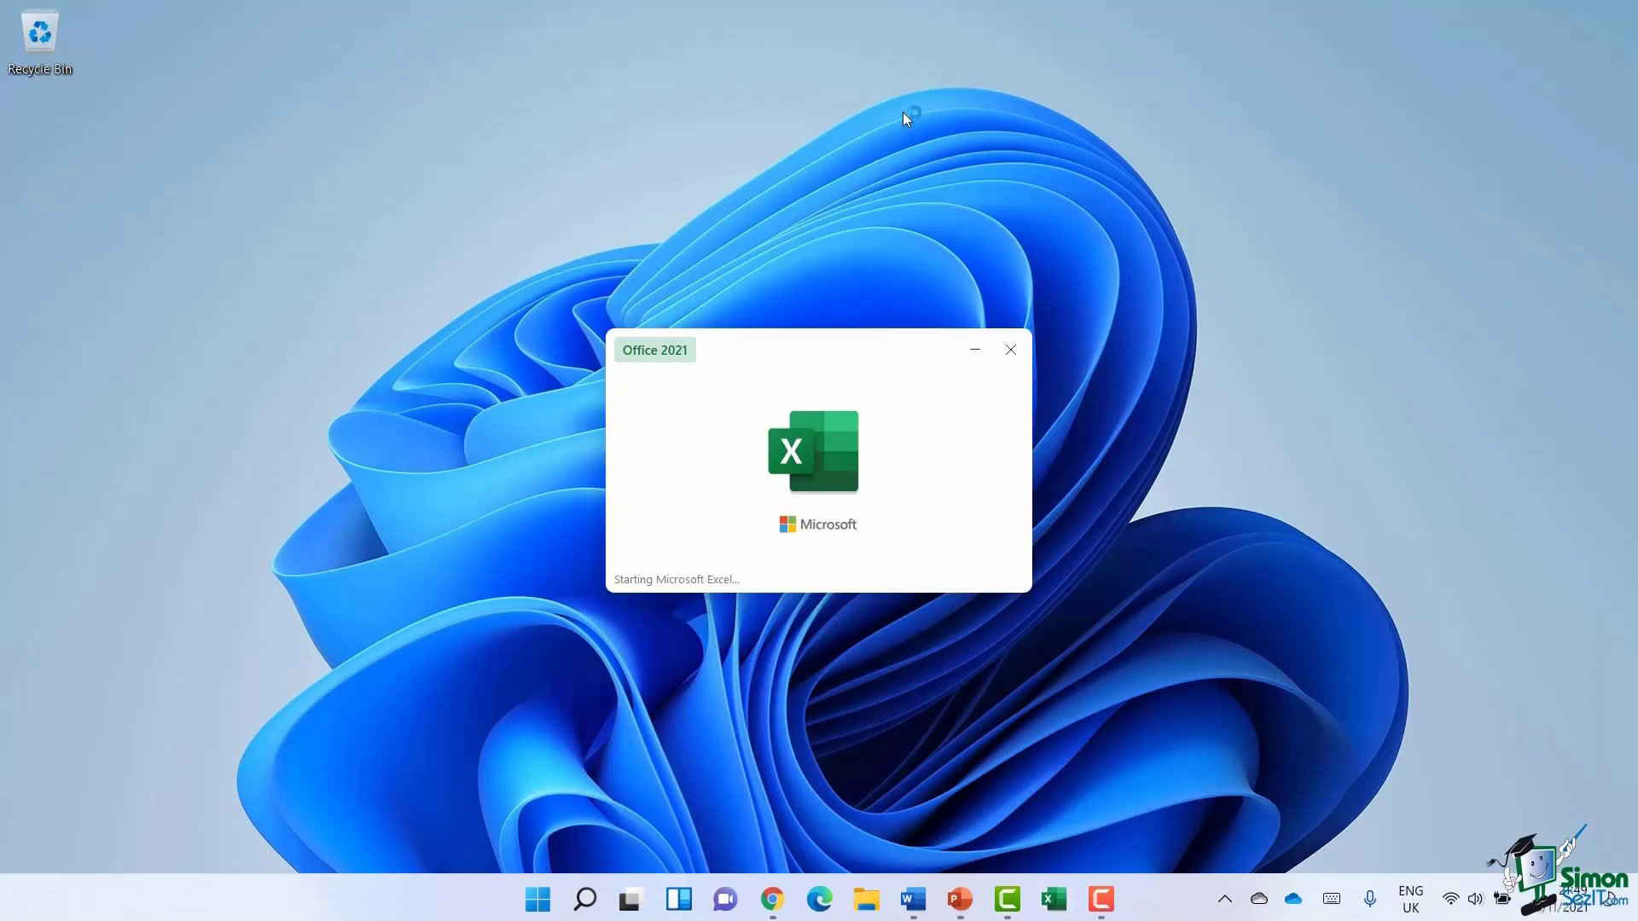